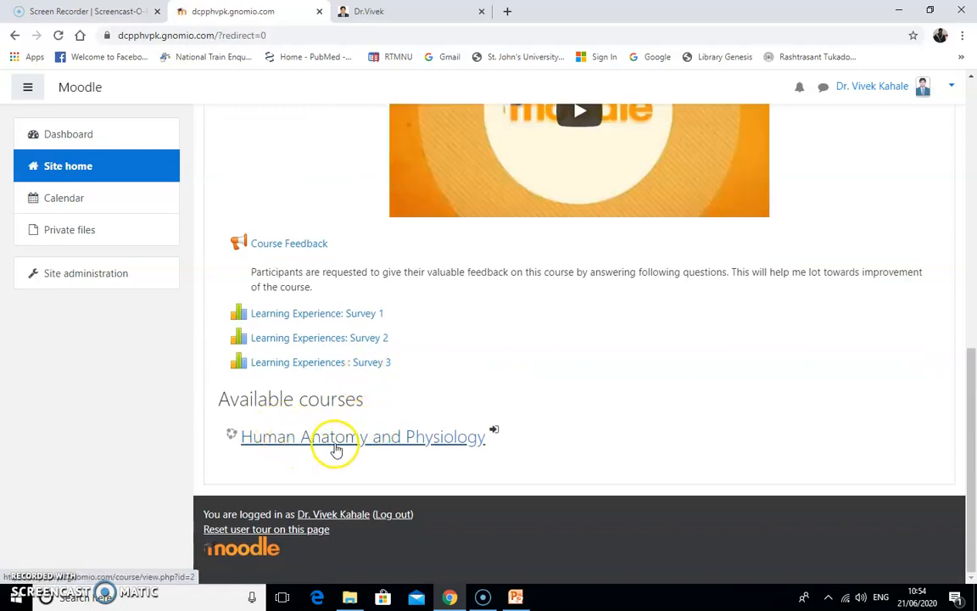
Open the Human Anatomy and Physiology course from the available courses and turn its editing on
click(338, 448)
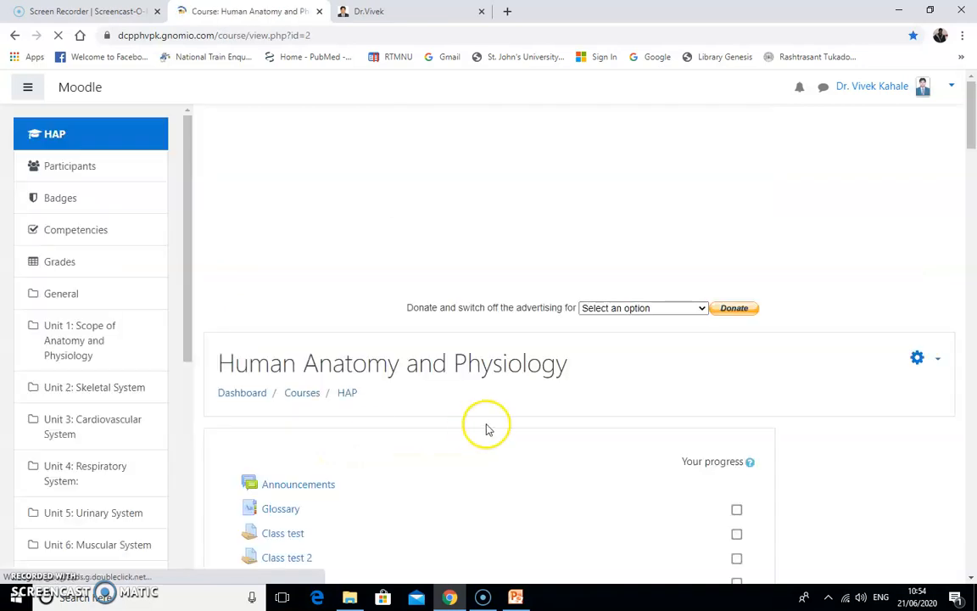
scroll(500, 432, down, 3)
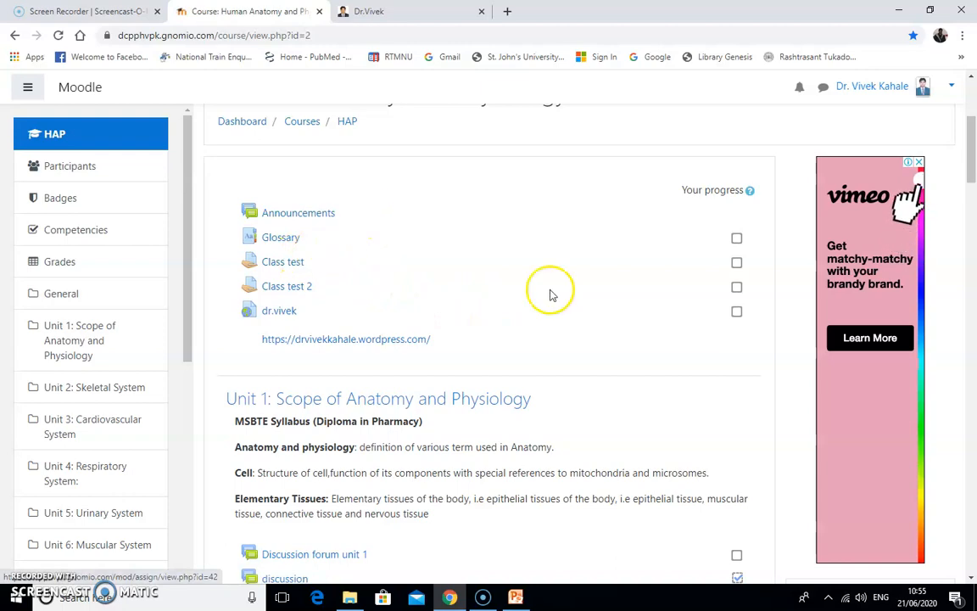
scroll(635, 375, up, 2)
scroll(602, 384, down, 6)
scroll(599, 386, down, 12)
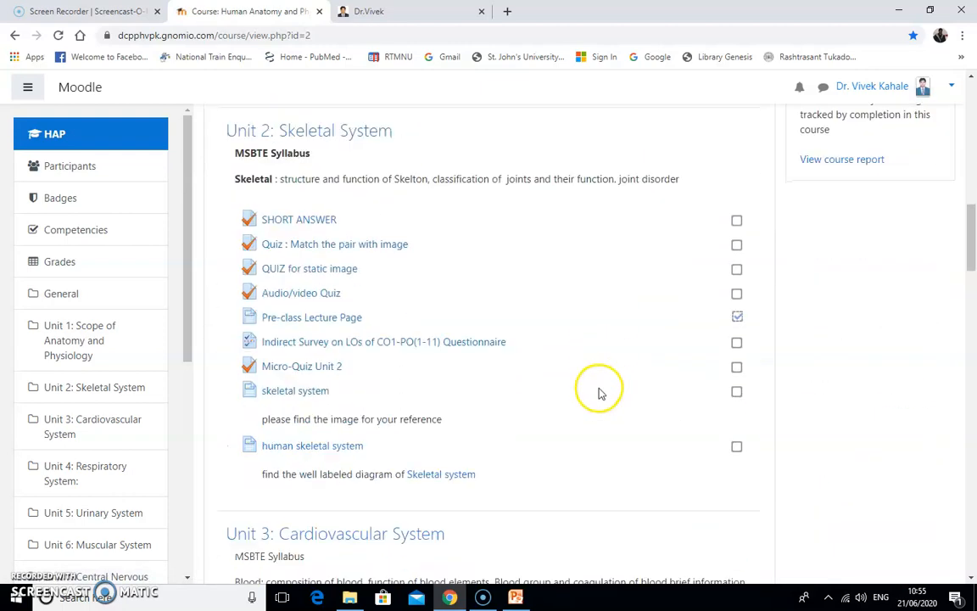
scroll(598, 396, up, 15)
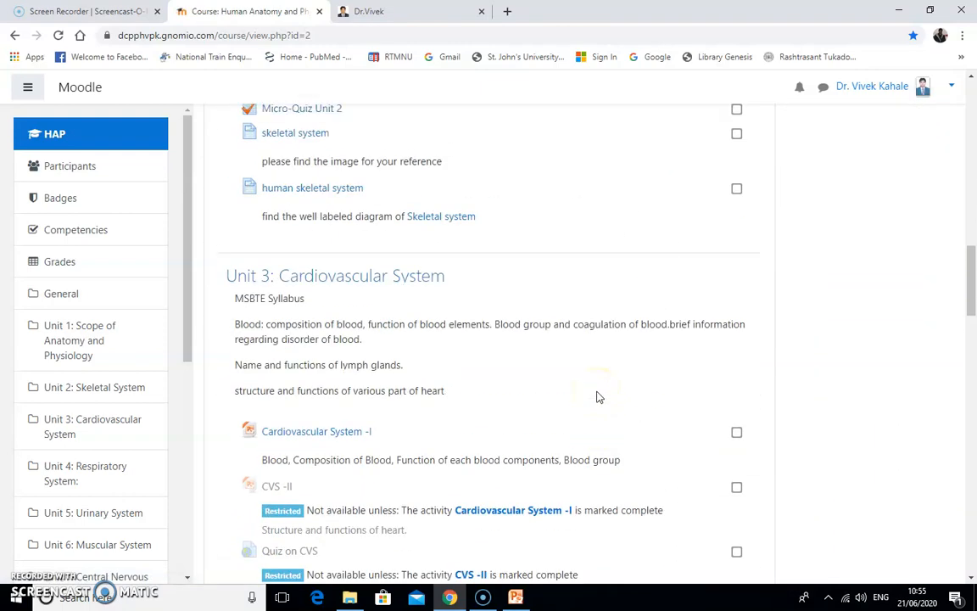
scroll(598, 396, up, 2)
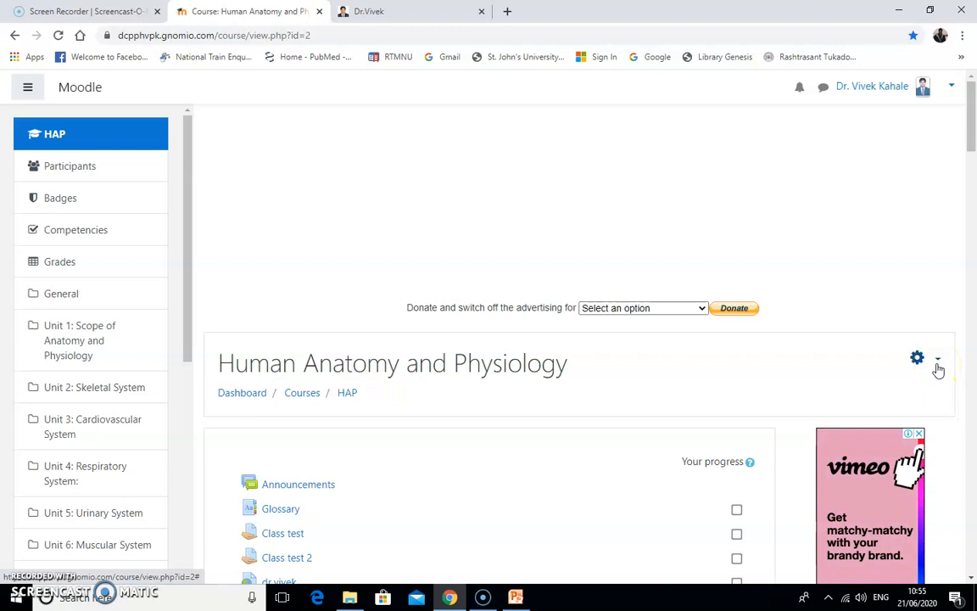
click(938, 364)
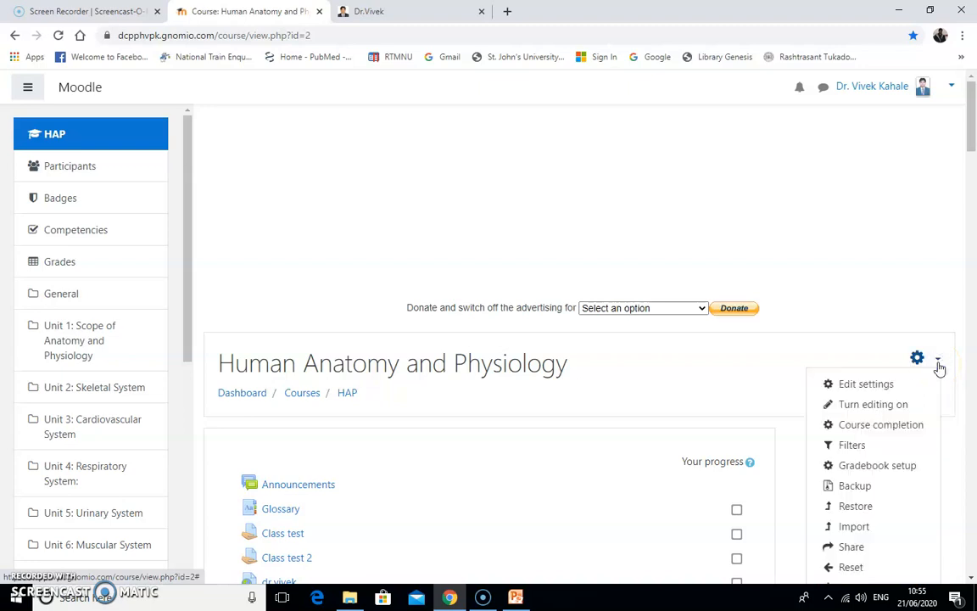
click(873, 405)
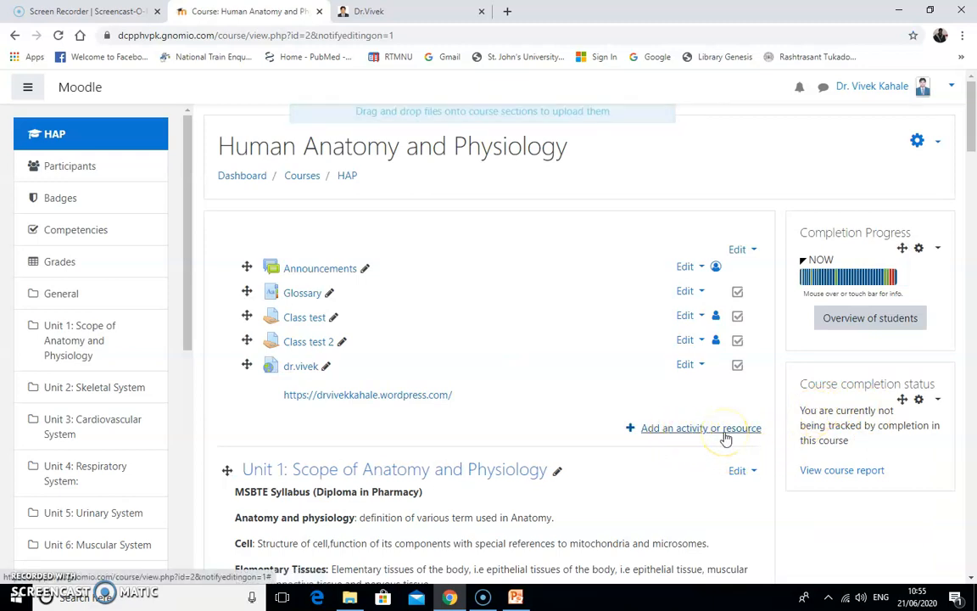
Start adding a new Page resource to the Unit 2: Skeletal System section
scroll(701, 469, down, 4)
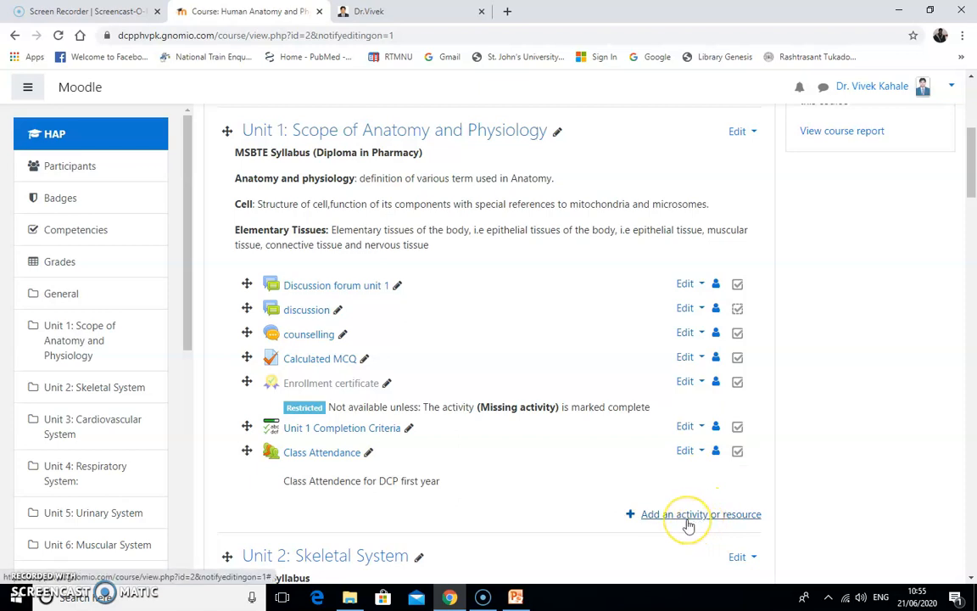
scroll(688, 526, down, 1)
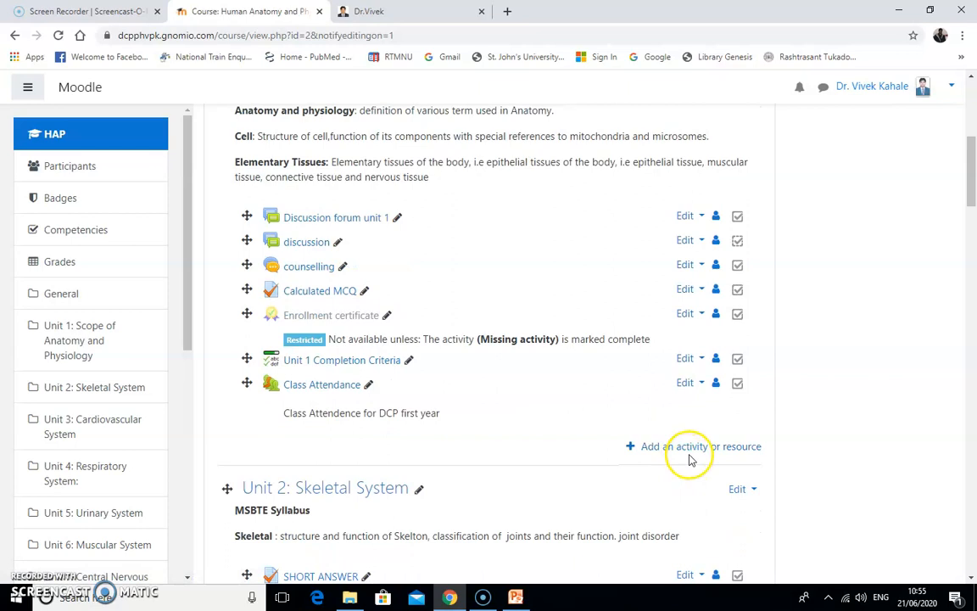
scroll(689, 458, down, 4)
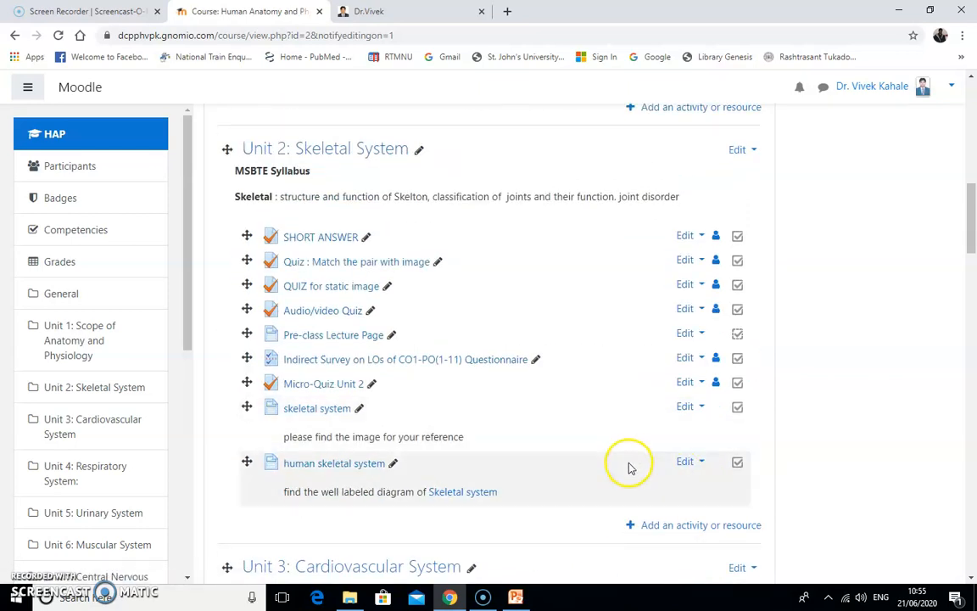
click(684, 527)
scroll(501, 424, down, 1)
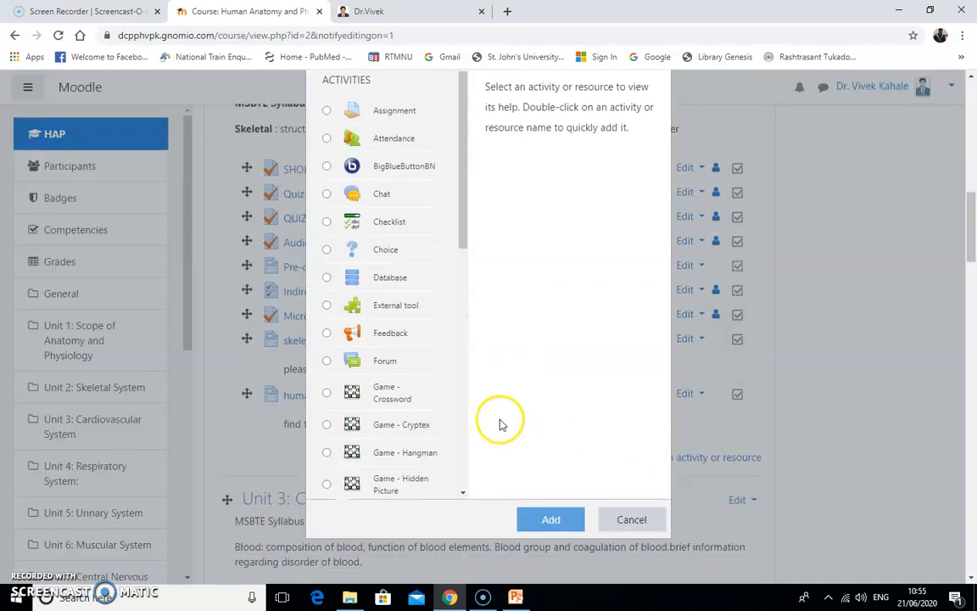
drag(463, 244, 471, 484)
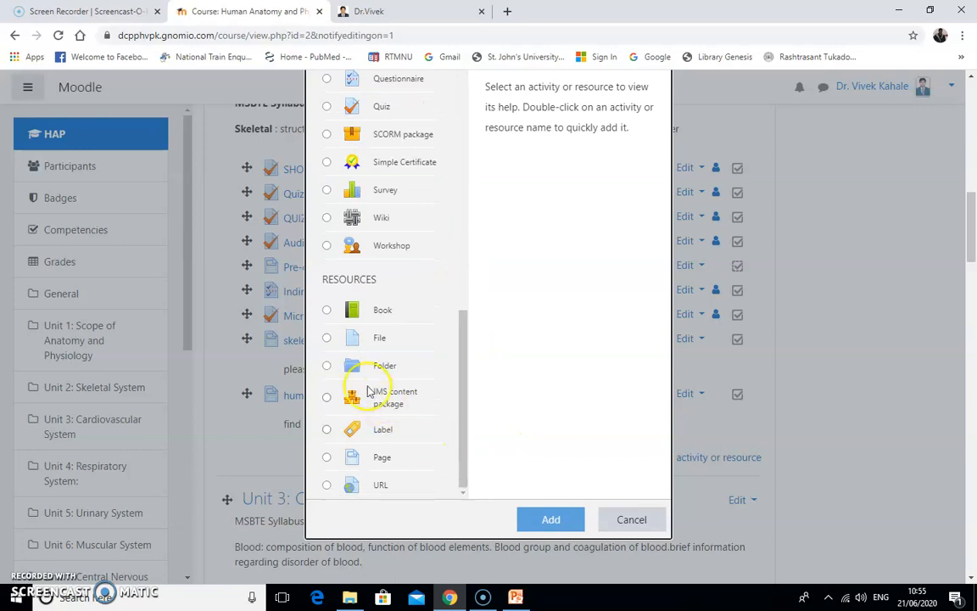
click(327, 459)
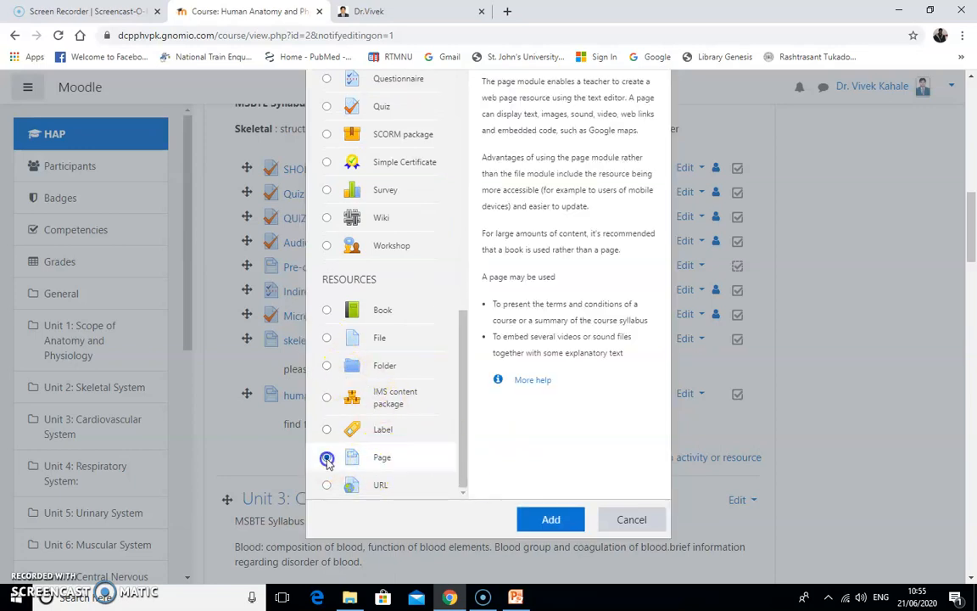
click(553, 522)
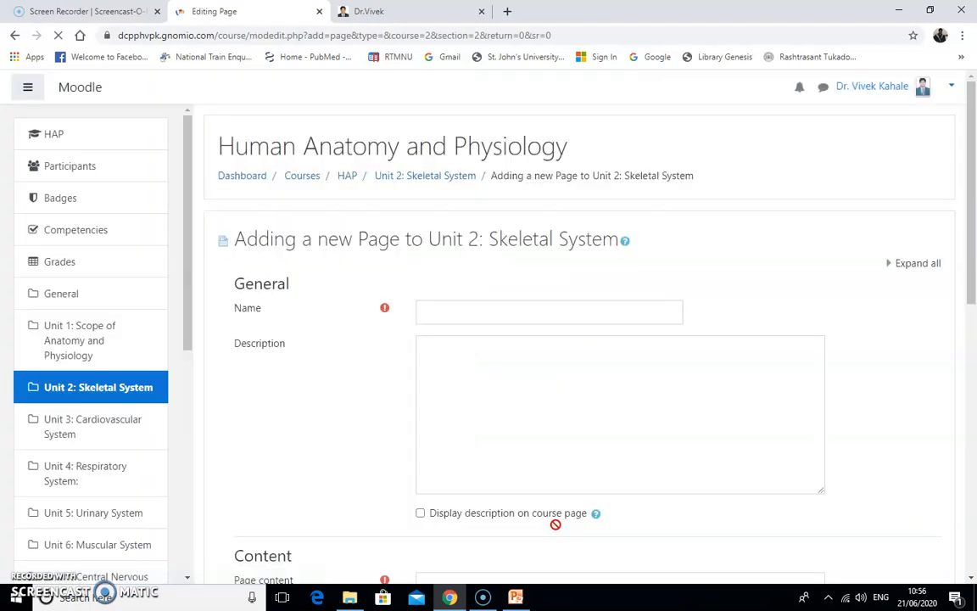
Fill in the page's general details: name "human skeletal system", description "file attached", with the description displayed on the course page
click(515, 317)
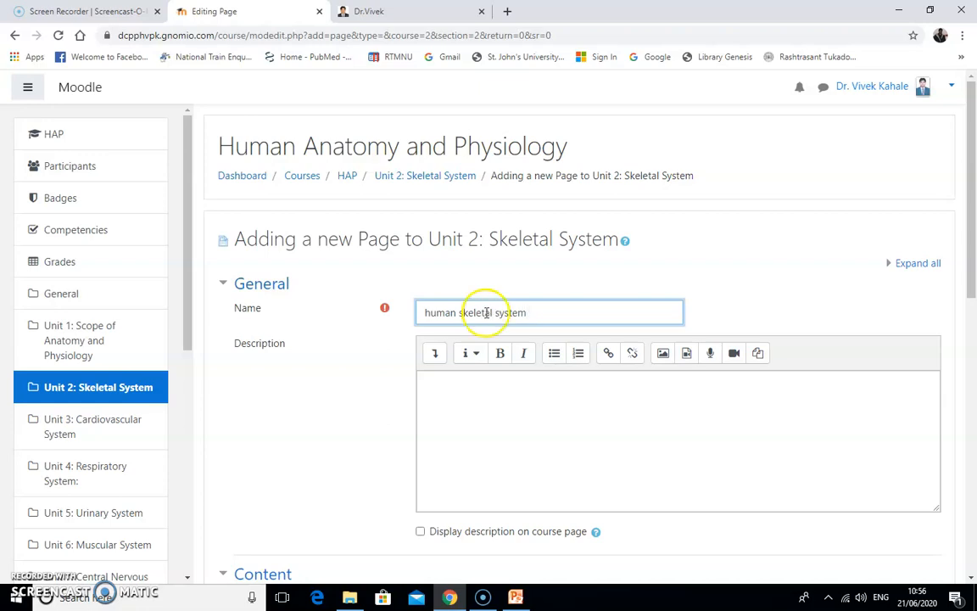
click(471, 412)
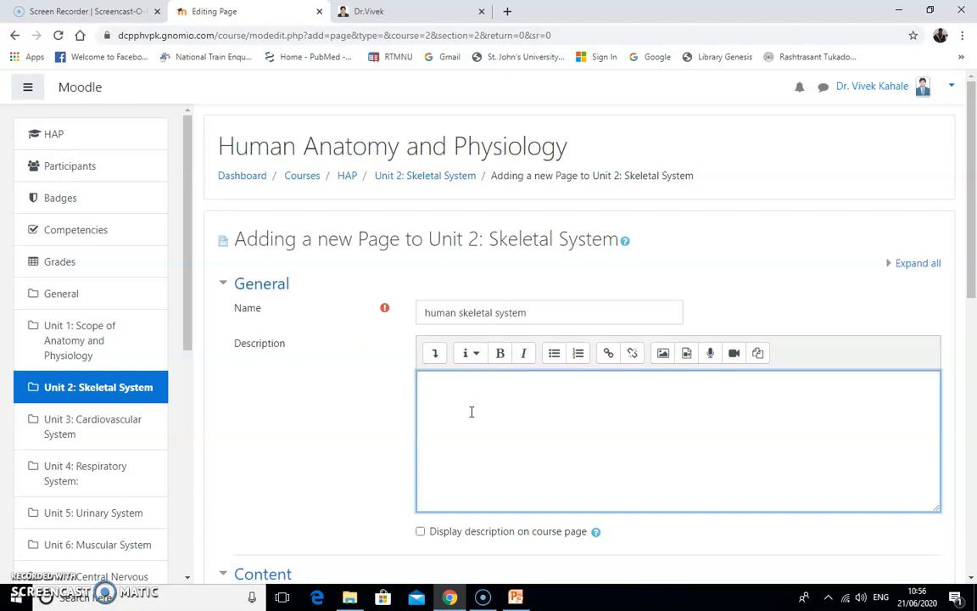
scroll(468, 420, down, 2)
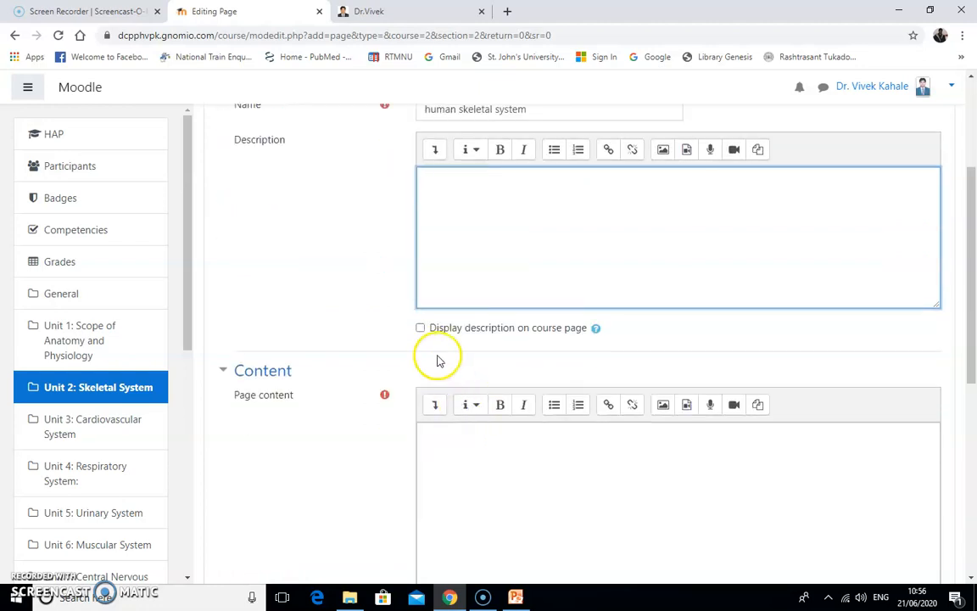
click(420, 328)
click(470, 221)
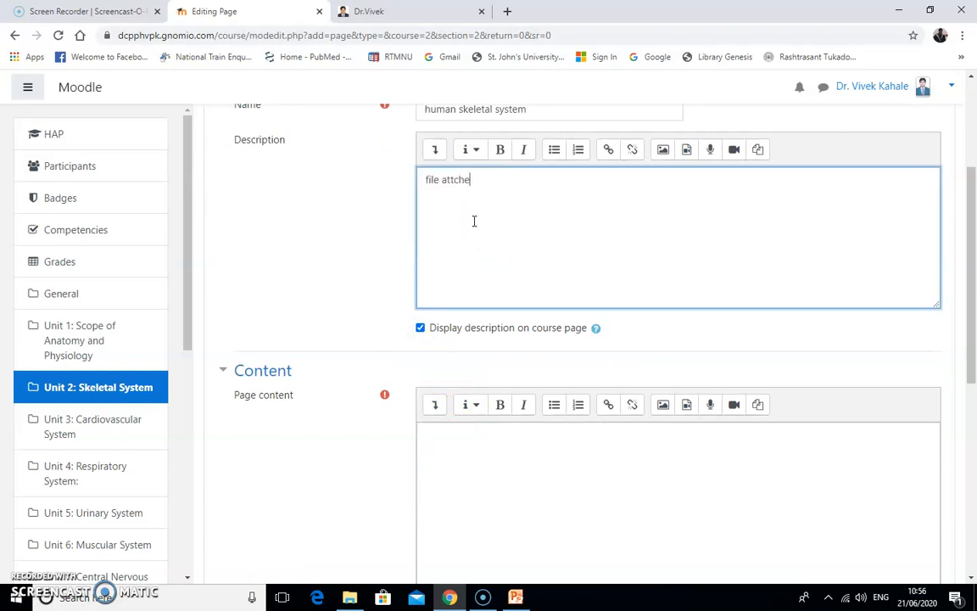
right_click(454, 179)
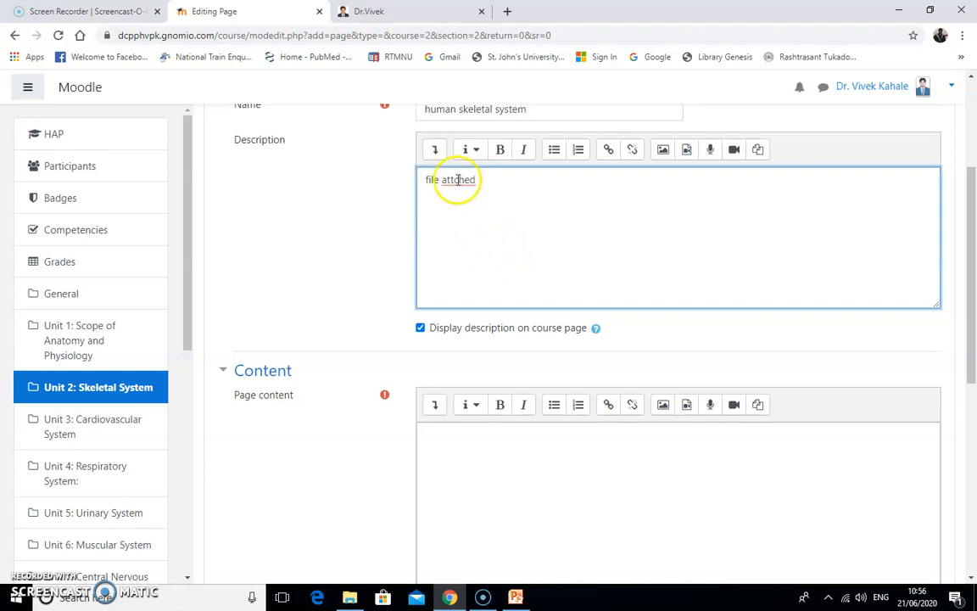
click(487, 191)
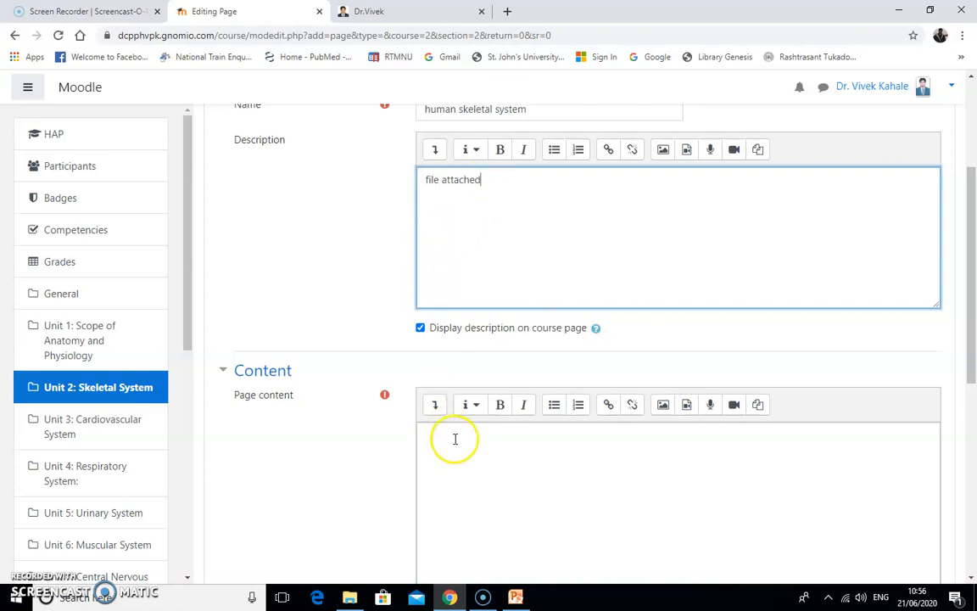
Select Human Skeleton System.jpg from the recent files as the image for the page content
scroll(457, 439, down, 4)
scroll(459, 451, up, 3)
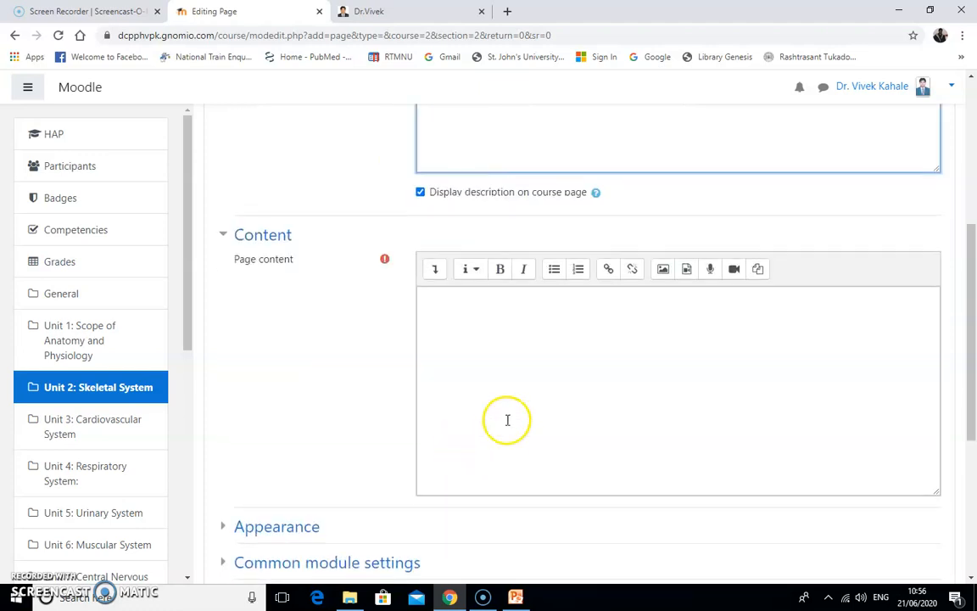
click(664, 270)
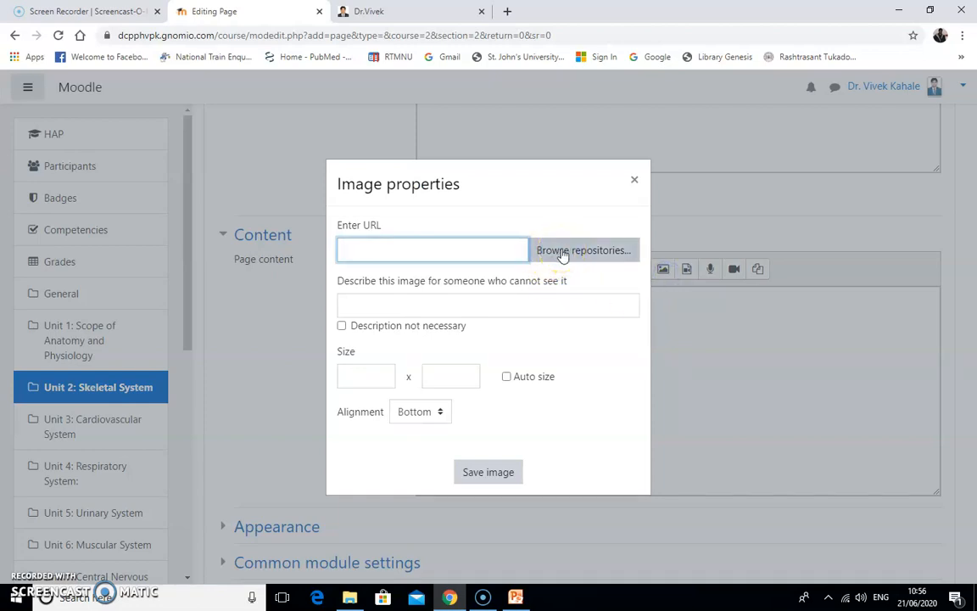
click(562, 253)
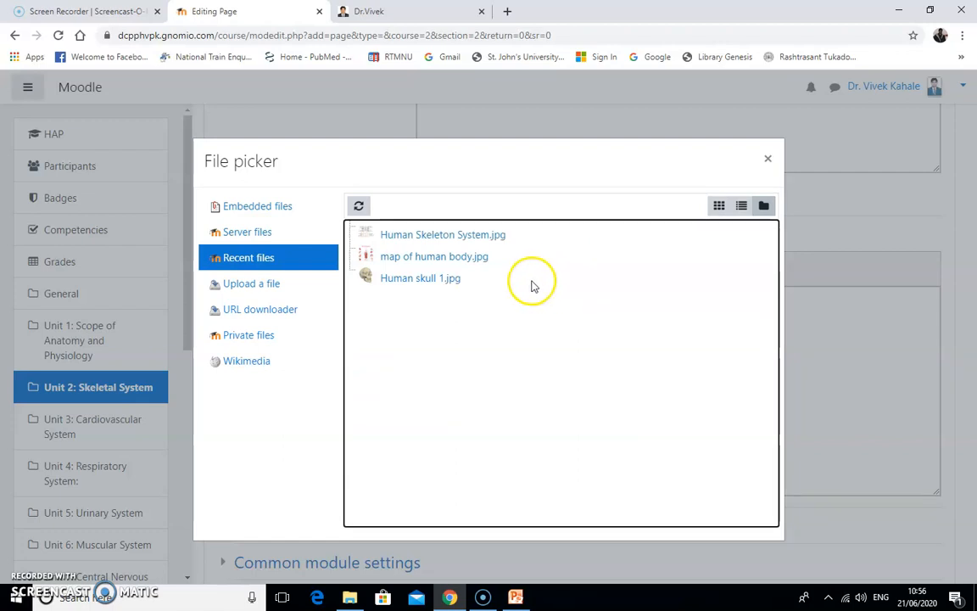
click(405, 241)
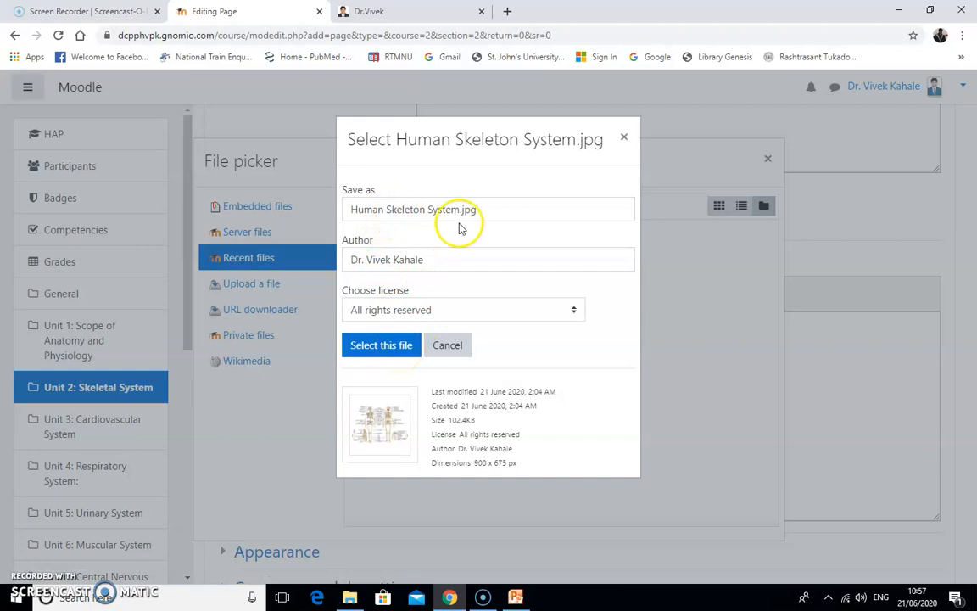
click(384, 350)
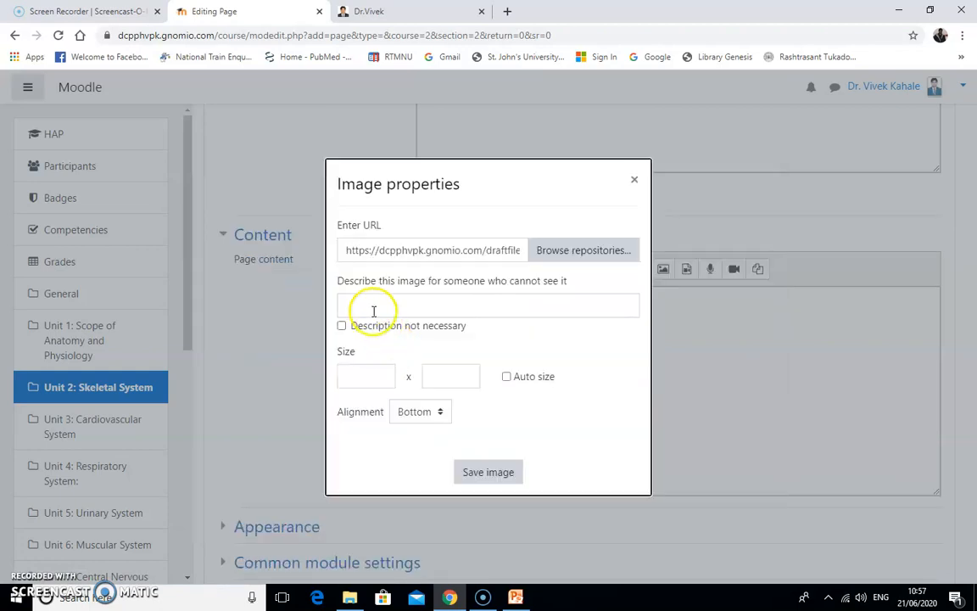
Describe the image as "human skeletal system 12" and save it into the page content
click(371, 305)
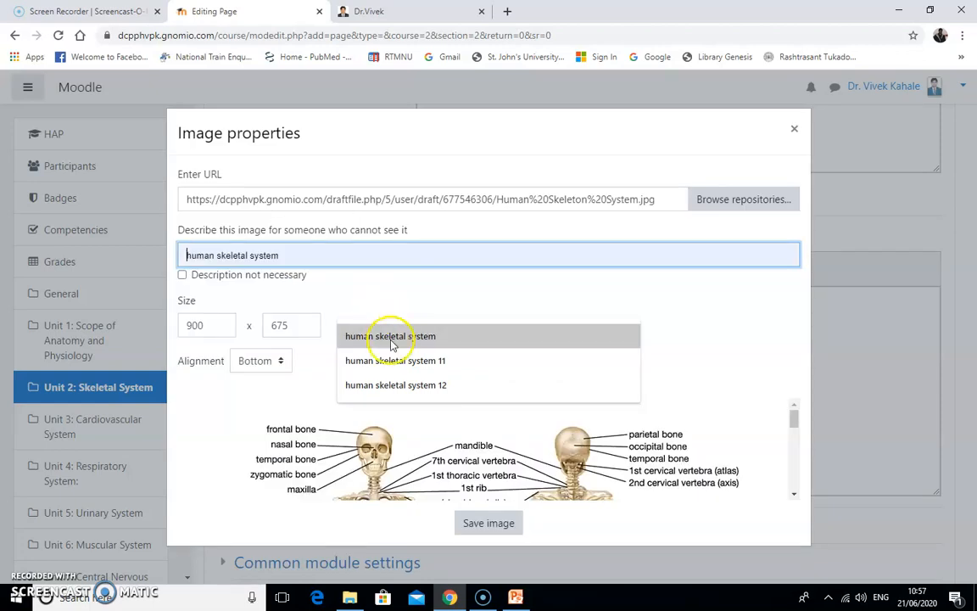
click(373, 333)
click(311, 258)
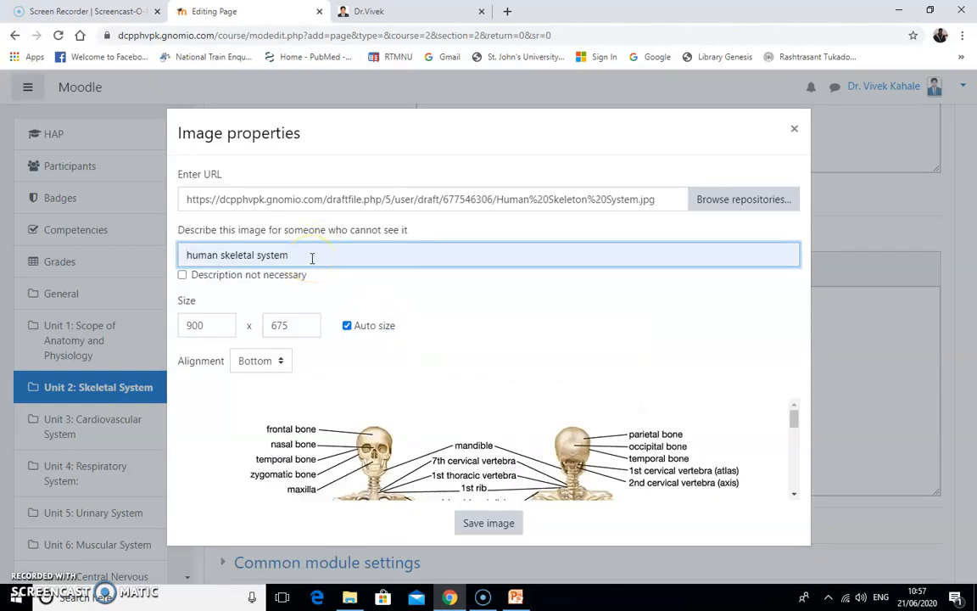
text(1)
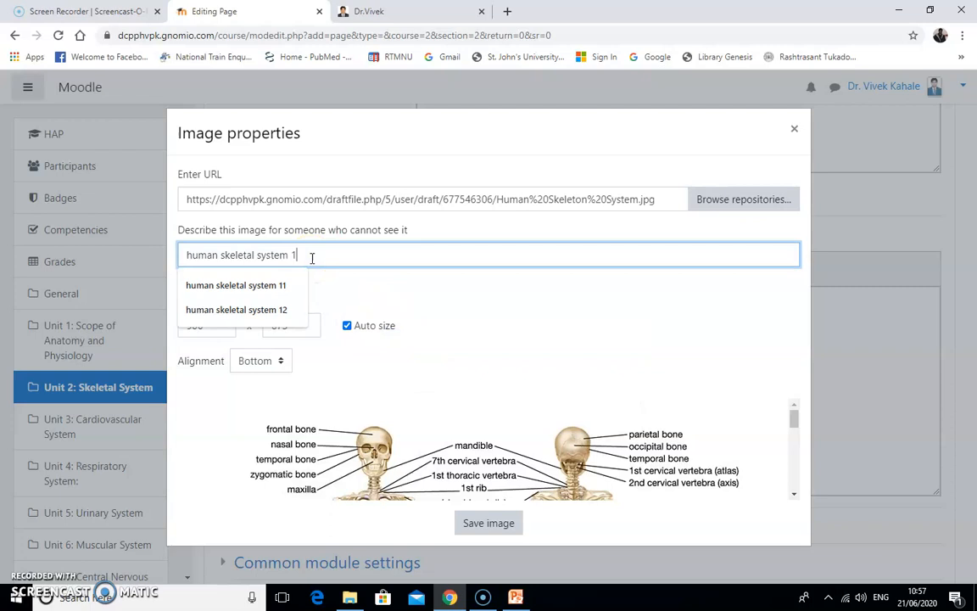
text(2)
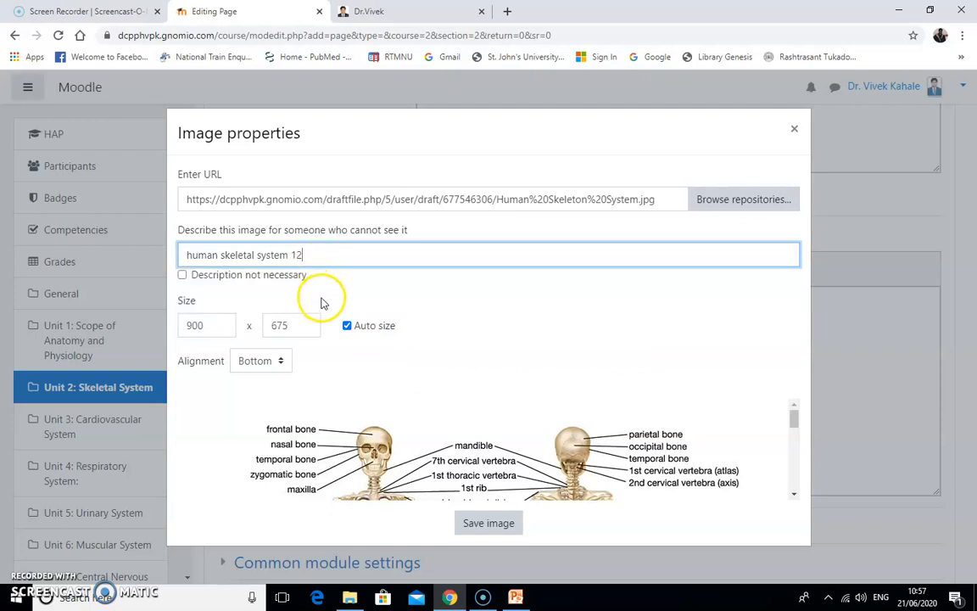
click(488, 523)
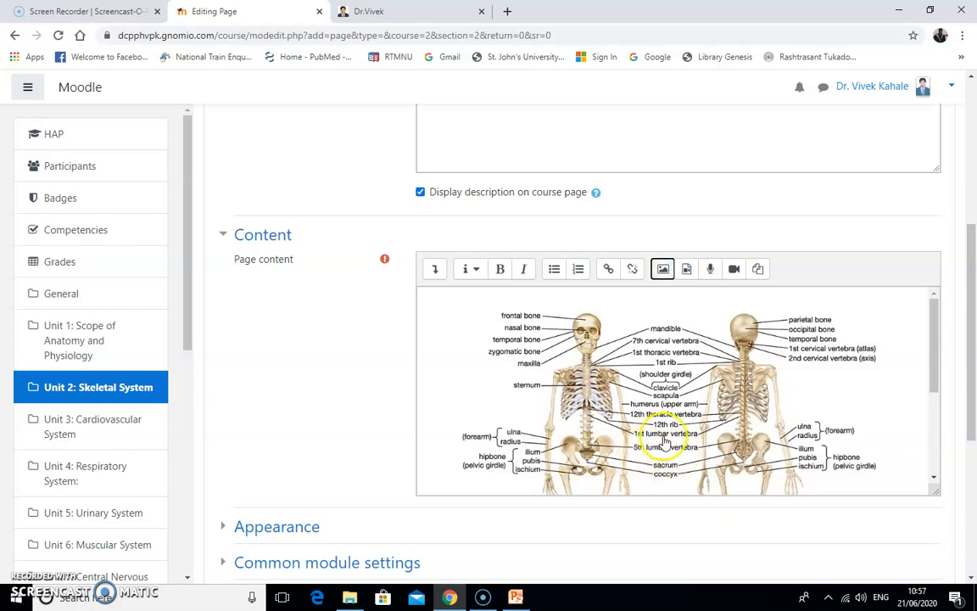
Look over the inserted skeleton diagram in the page content and the remaining settings sections below it
scroll(653, 447, down, 1)
scroll(653, 447, down, 2)
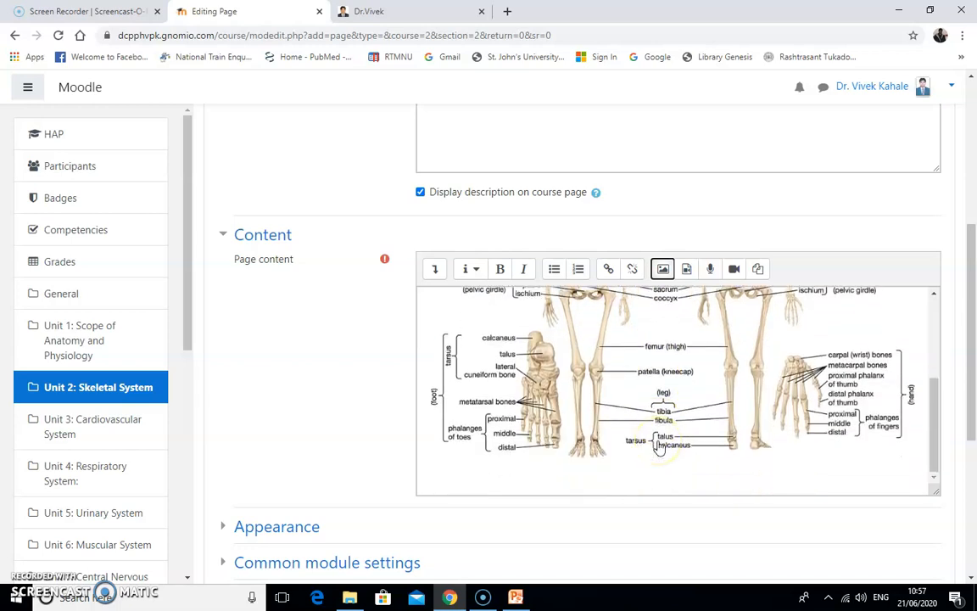
scroll(658, 448, up, 2)
scroll(659, 447, up, 1)
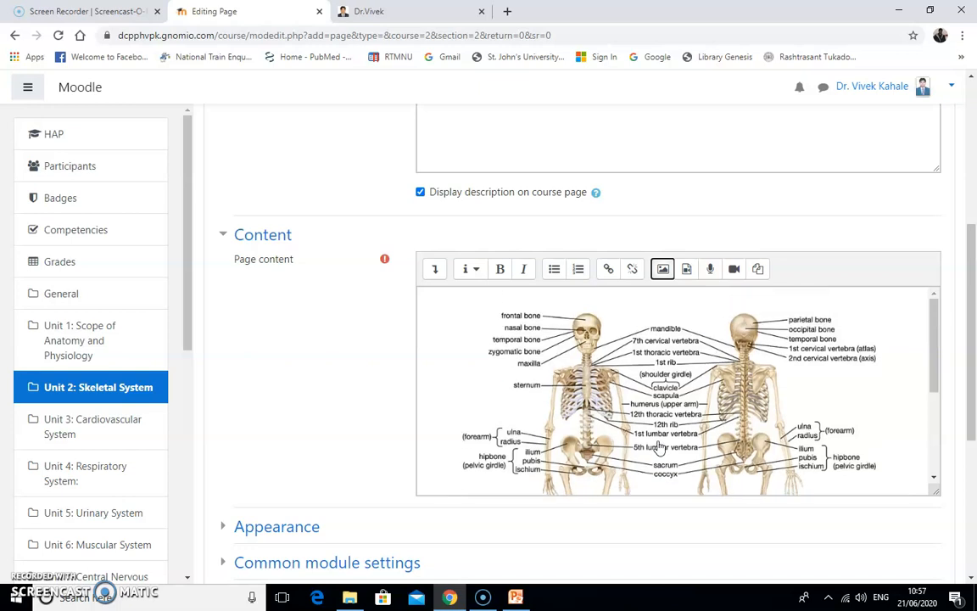
scroll(660, 448, down, 3)
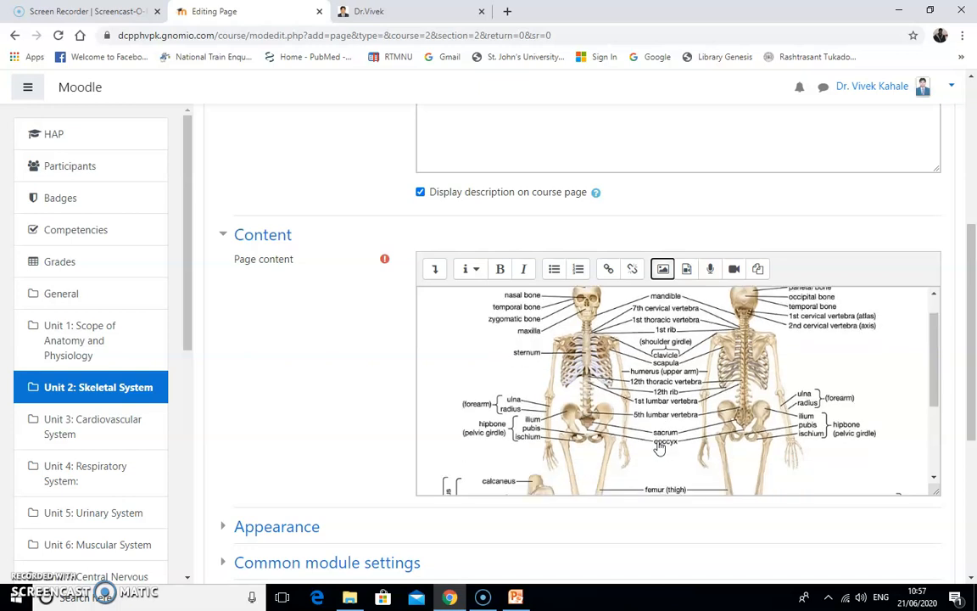
scroll(659, 447, down, 2)
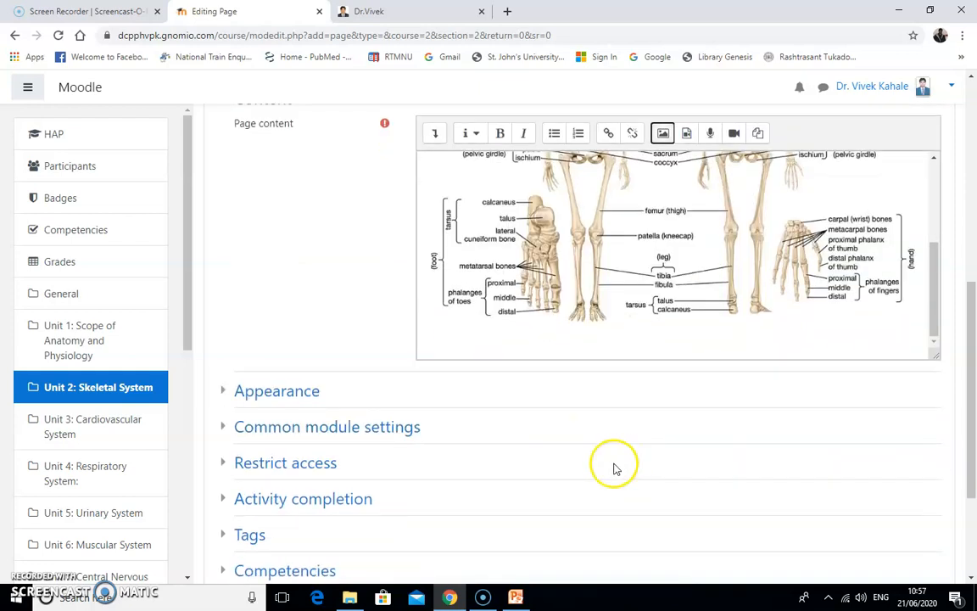
scroll(317, 408, down, 2)
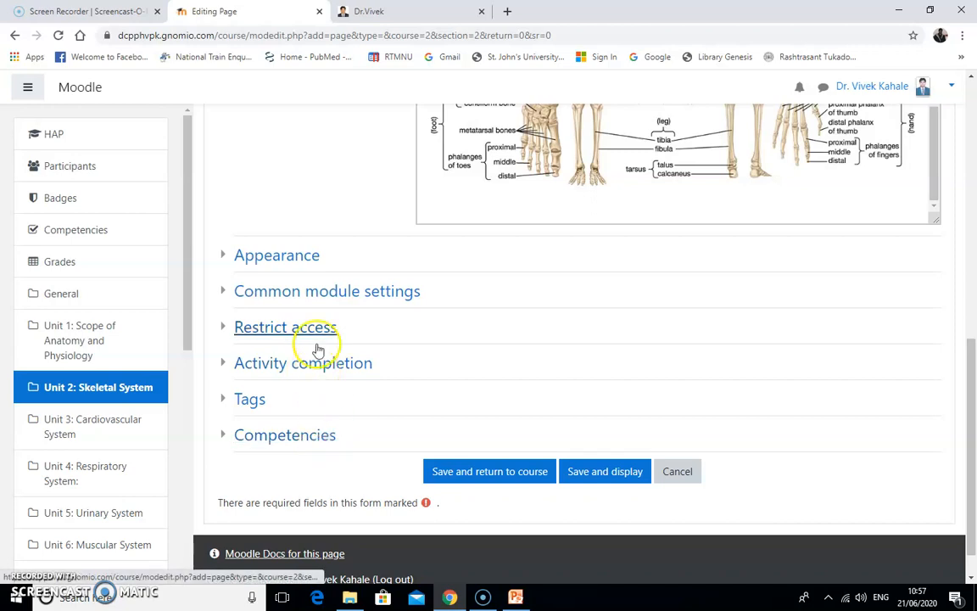
Save the page to the course and open the new "human skeletal system" page to check its labelled skeleton diagram
click(501, 475)
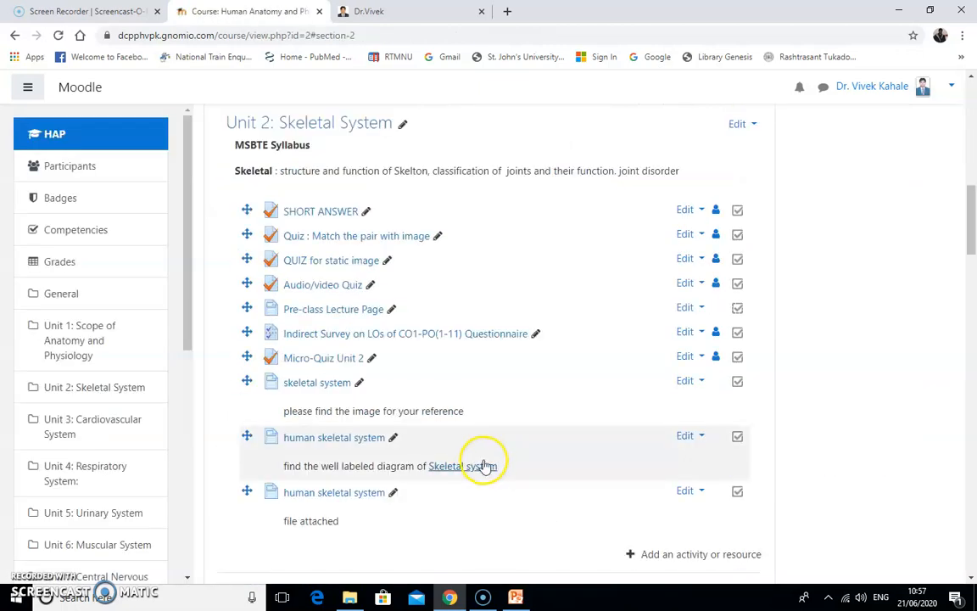
scroll(477, 484, down, 3)
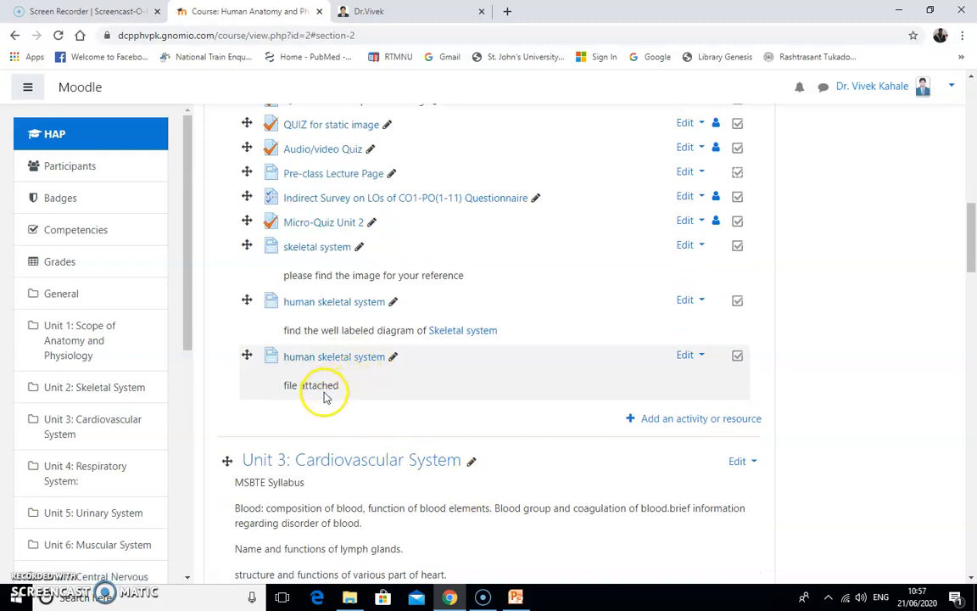
click(359, 365)
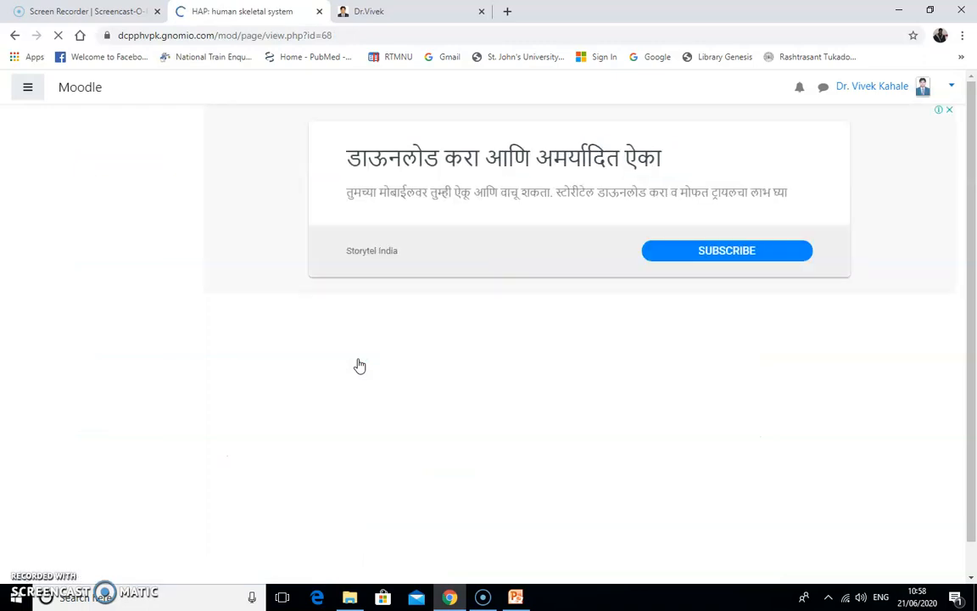
scroll(425, 408, down, 3)
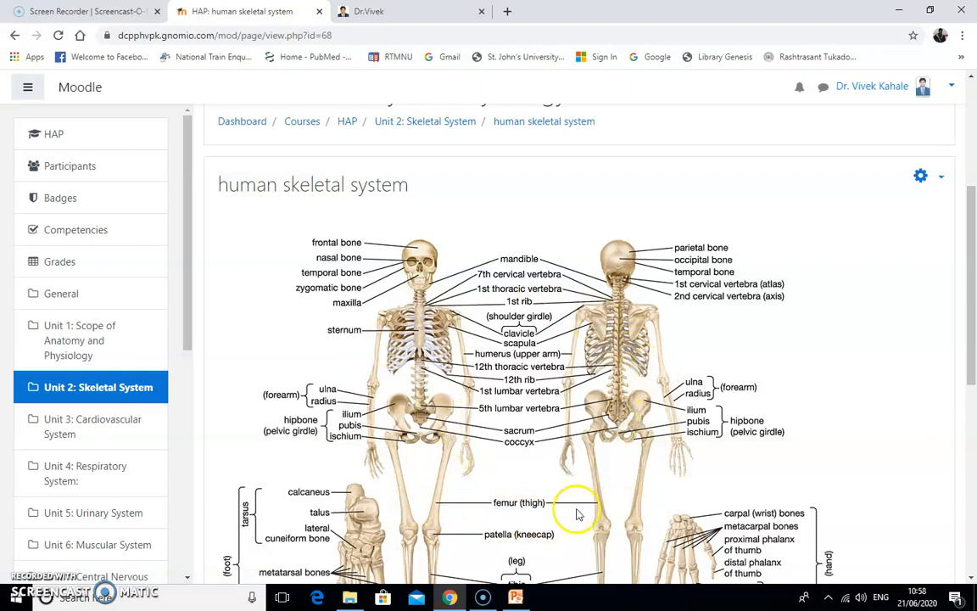
scroll(585, 458, down, 2)
scroll(546, 451, up, 2)
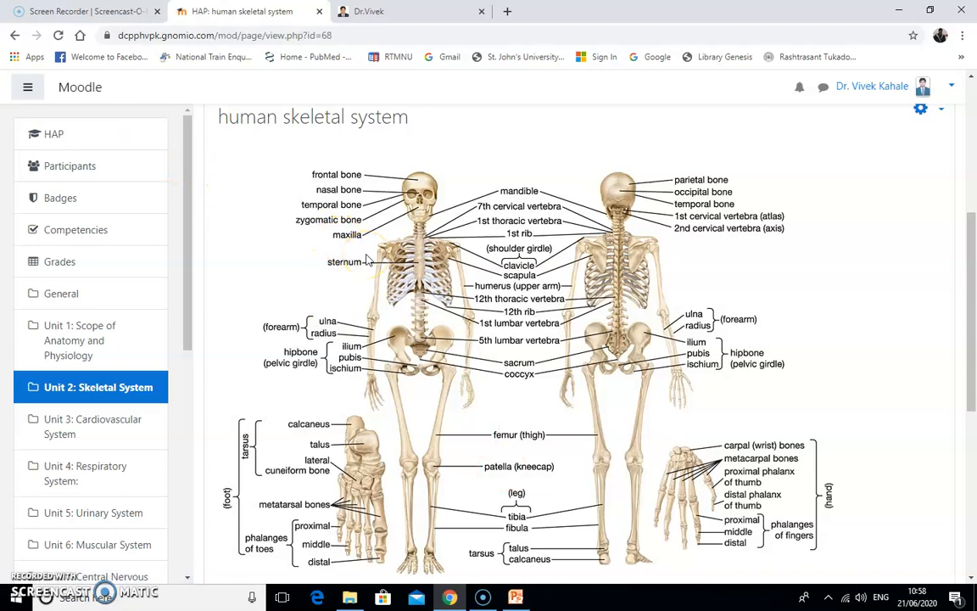
Return to the course page and add a File resource to Unit 3: Cardiovascular System
click(15, 37)
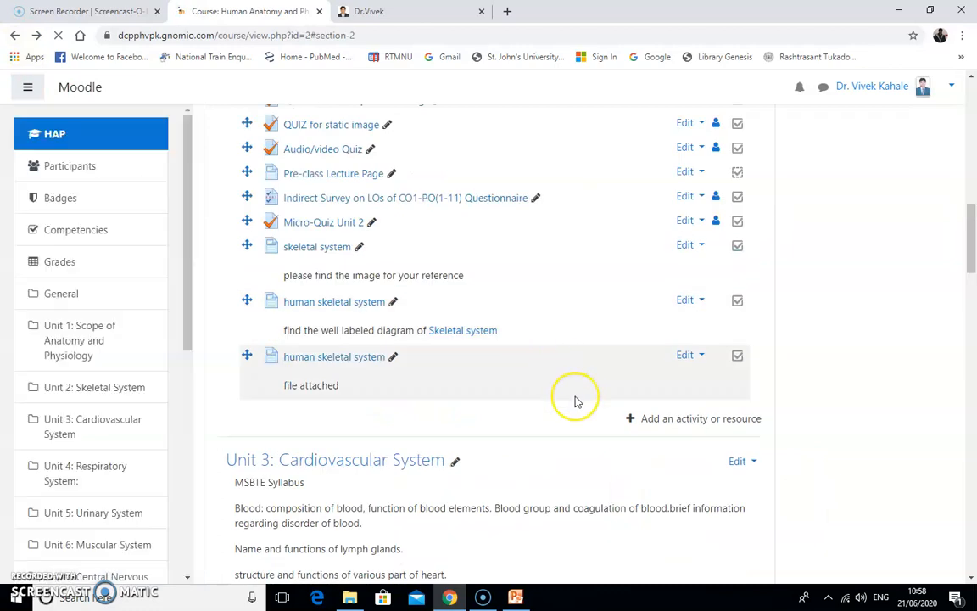
scroll(577, 401, down, 2)
scroll(636, 343, up, 4)
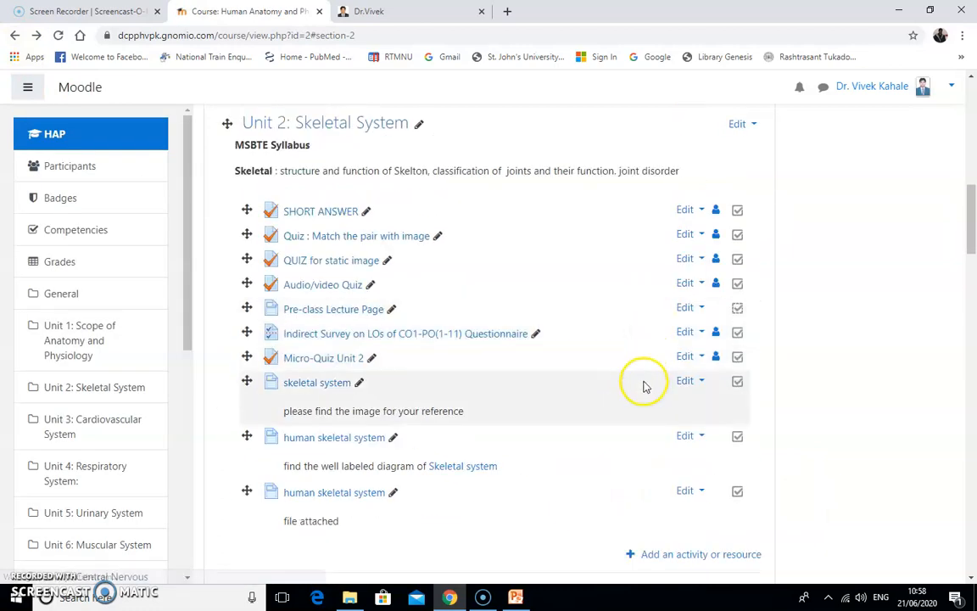
scroll(593, 349, down, 2)
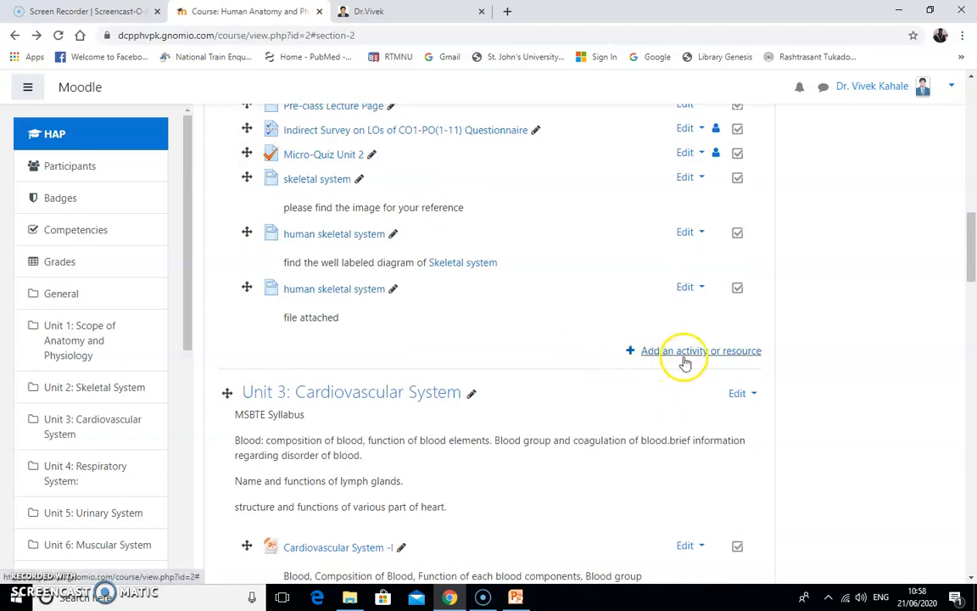
scroll(602, 417, down, 1)
scroll(598, 419, down, 3)
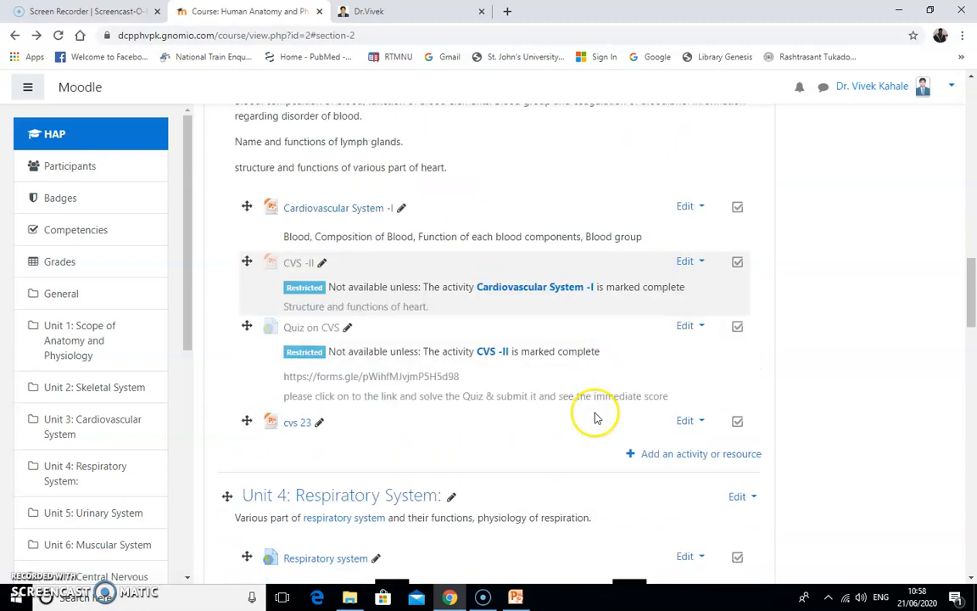
click(680, 459)
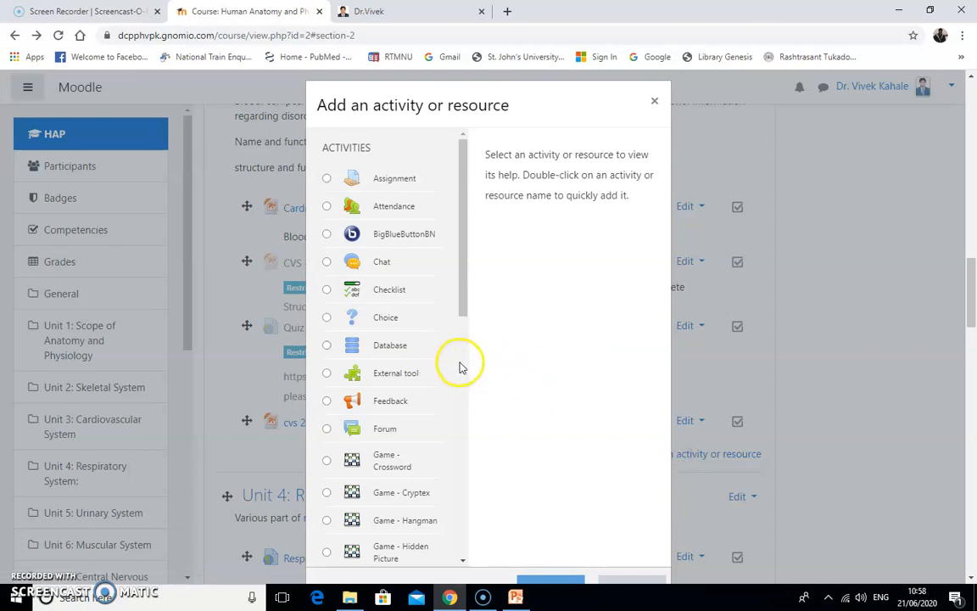
scroll(461, 366, down, 5)
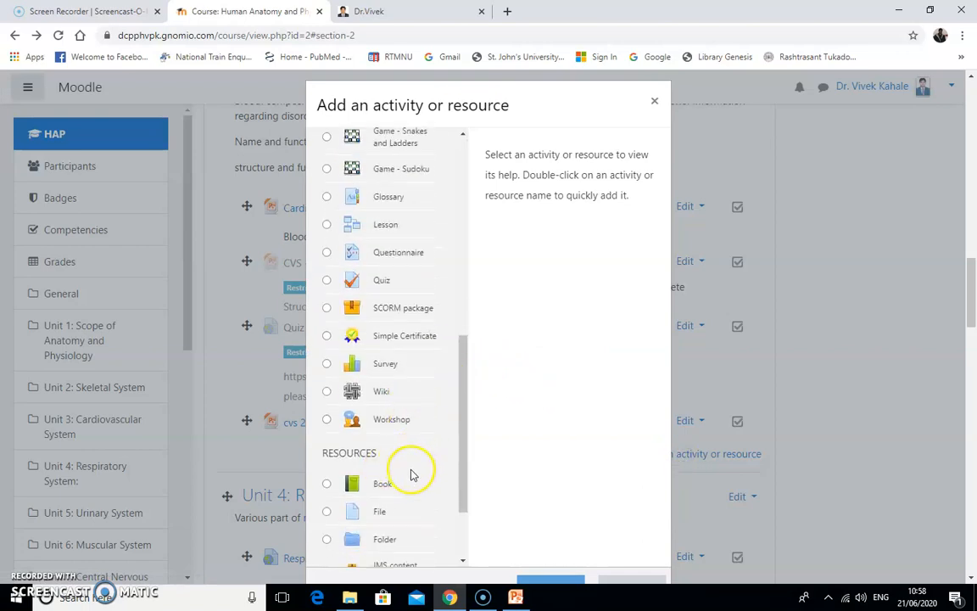
scroll(411, 475, down, 2)
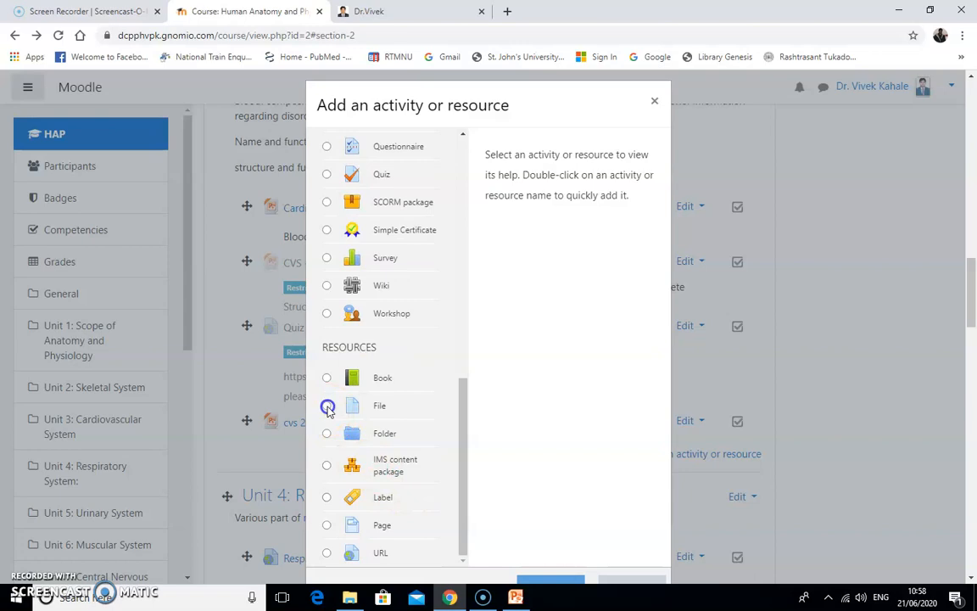
click(327, 407)
scroll(585, 501, down, 1)
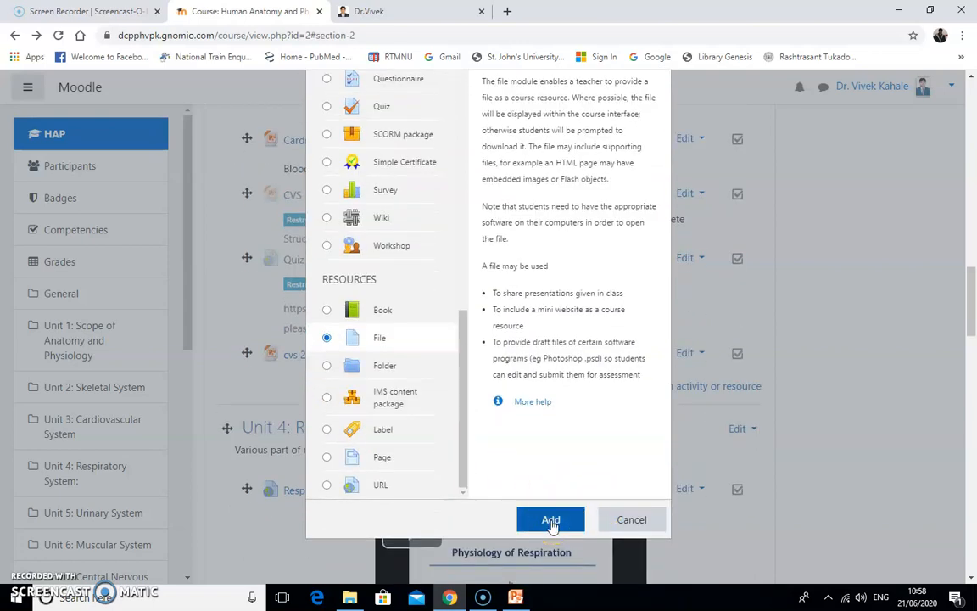
click(550, 521)
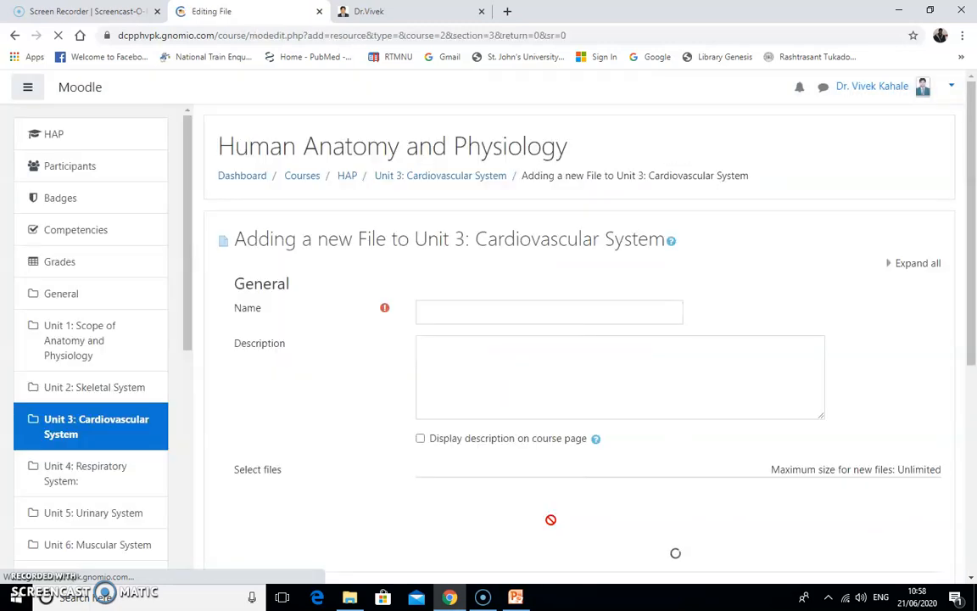
Name the file resource "CVS 13" and attach CVS -I.pptx from the recent files
click(443, 311)
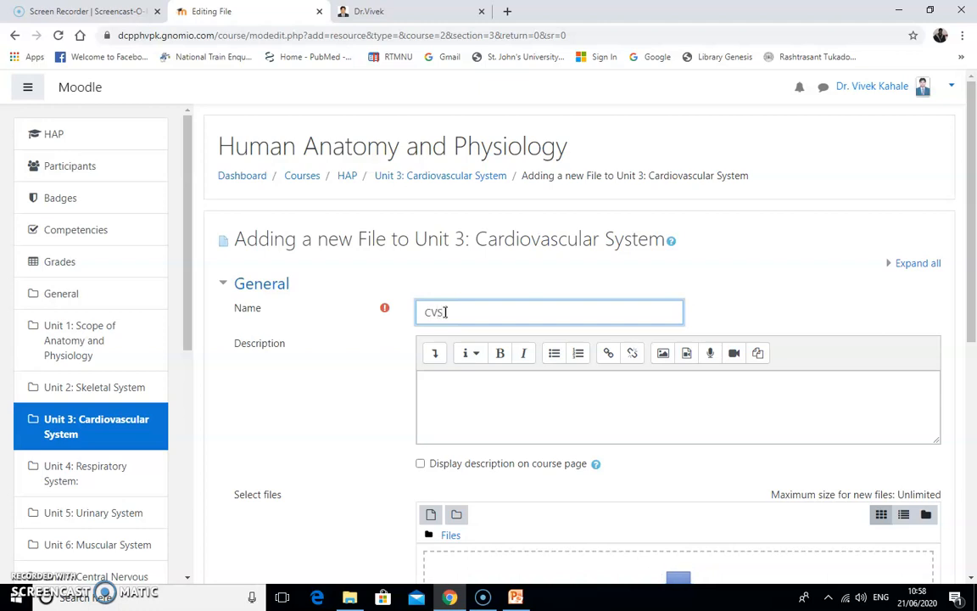
click(486, 406)
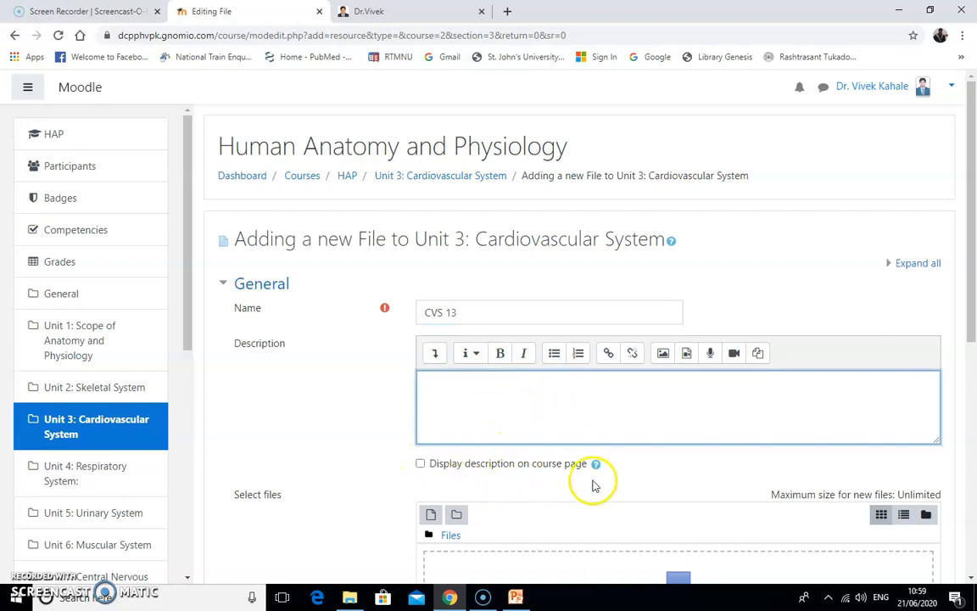
scroll(633, 489, down, 1)
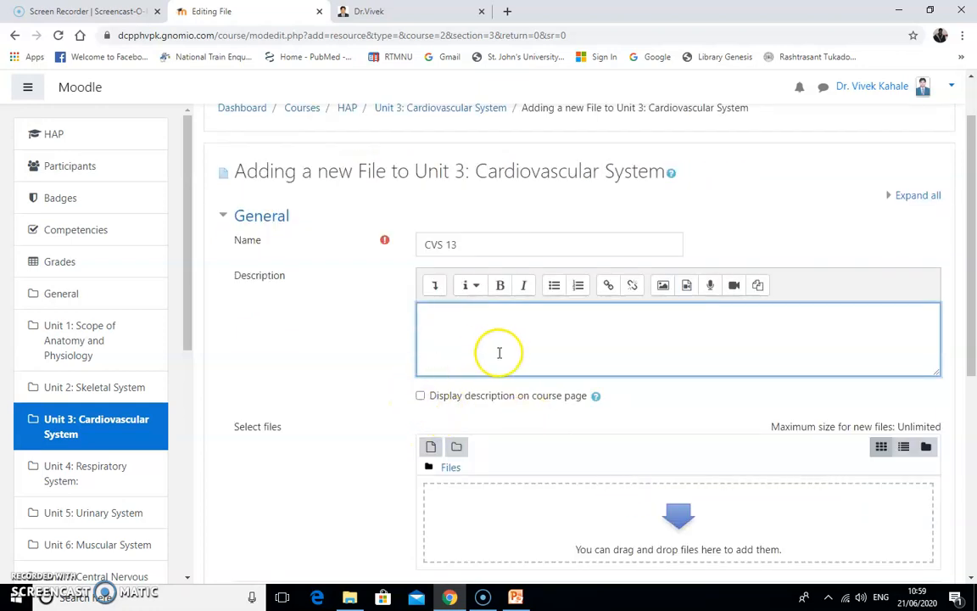
scroll(499, 353, down, 1)
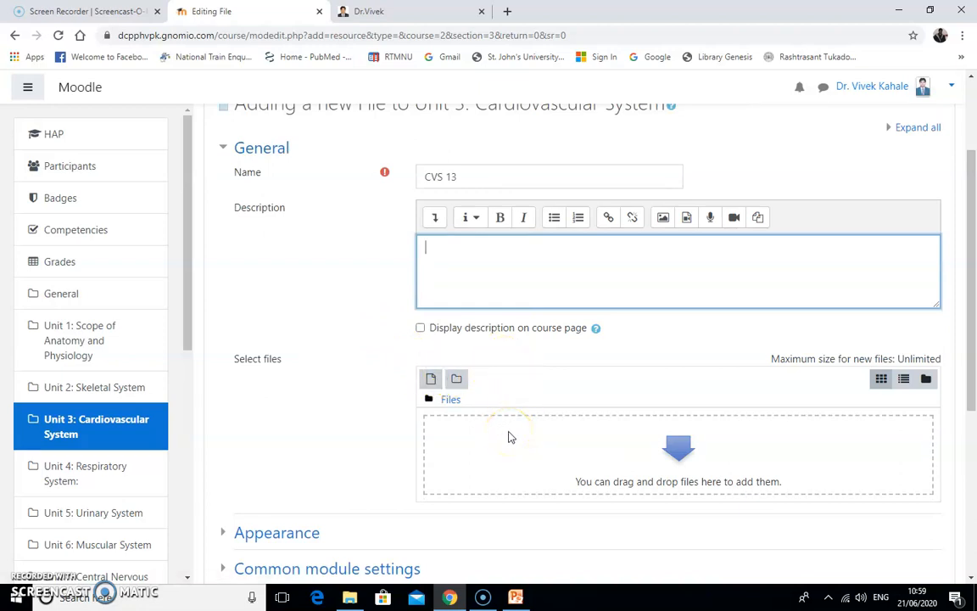
scroll(509, 437, down, 2)
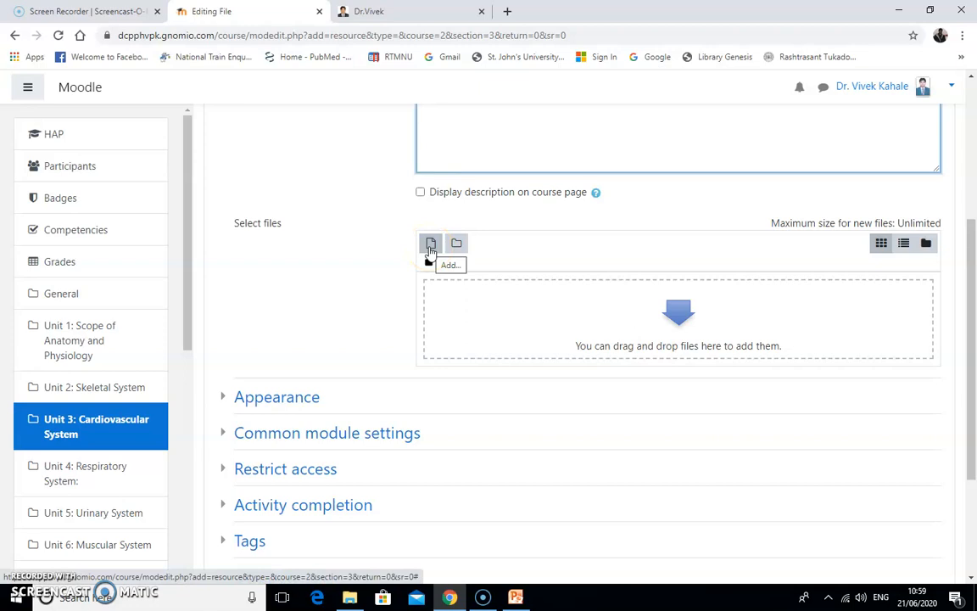
click(430, 246)
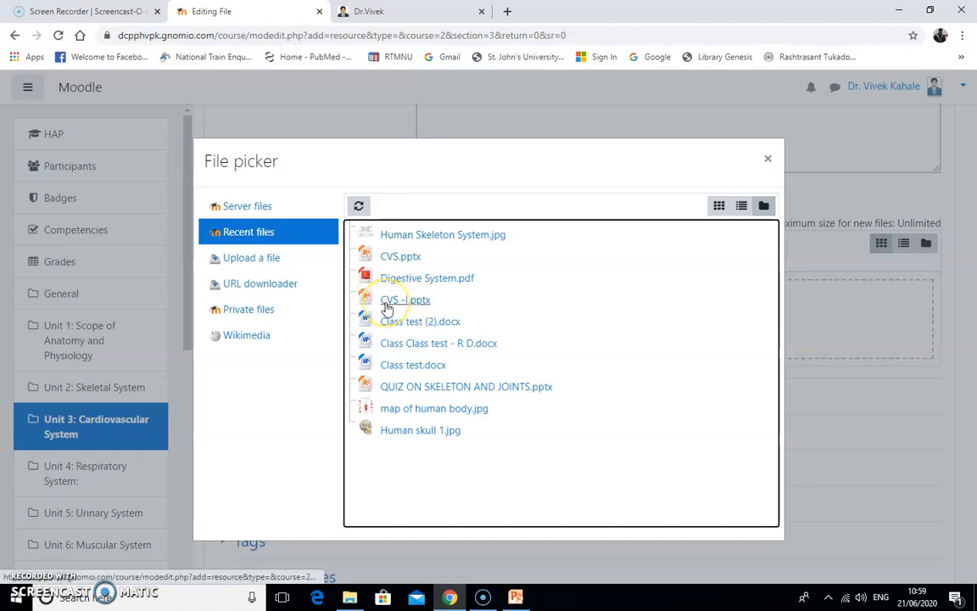
click(389, 305)
click(393, 354)
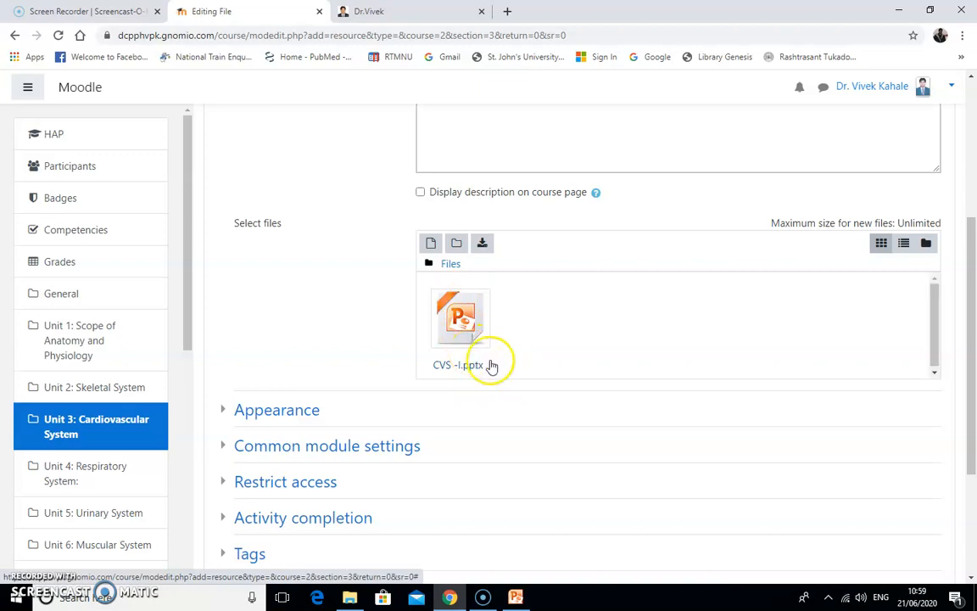
Save the file resource, return to the course and check the CVS 13 entry in Unit 3
scroll(418, 402, down, 1)
scroll(416, 405, down, 2)
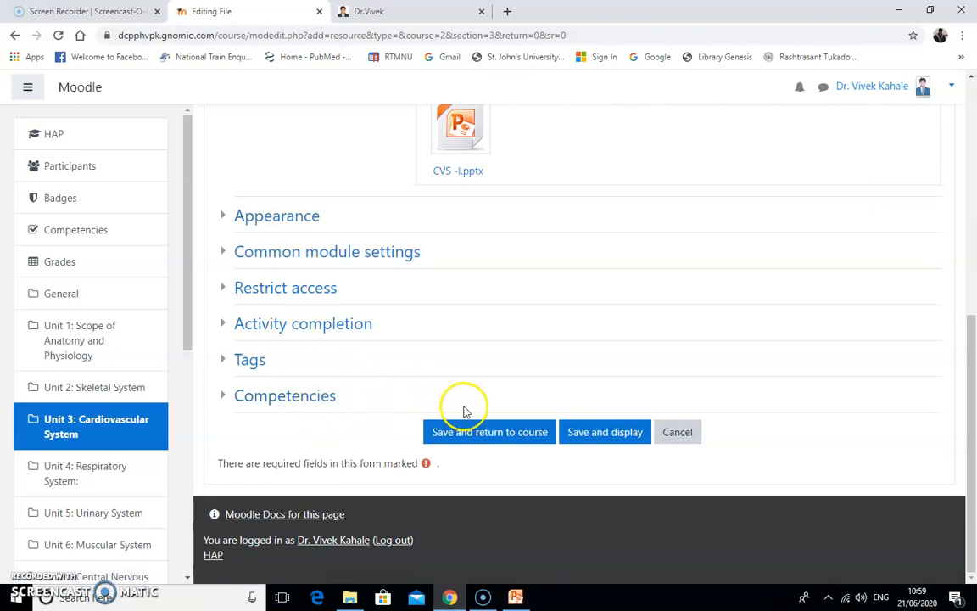
click(503, 440)
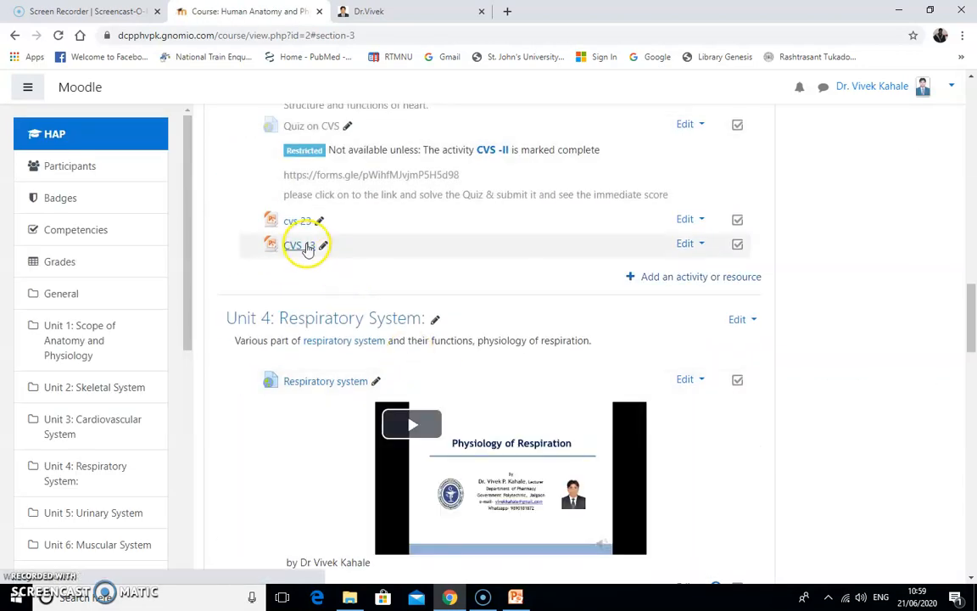
scroll(307, 249, up, 3)
scroll(357, 431, down, 1)
scroll(373, 416, down, 2)
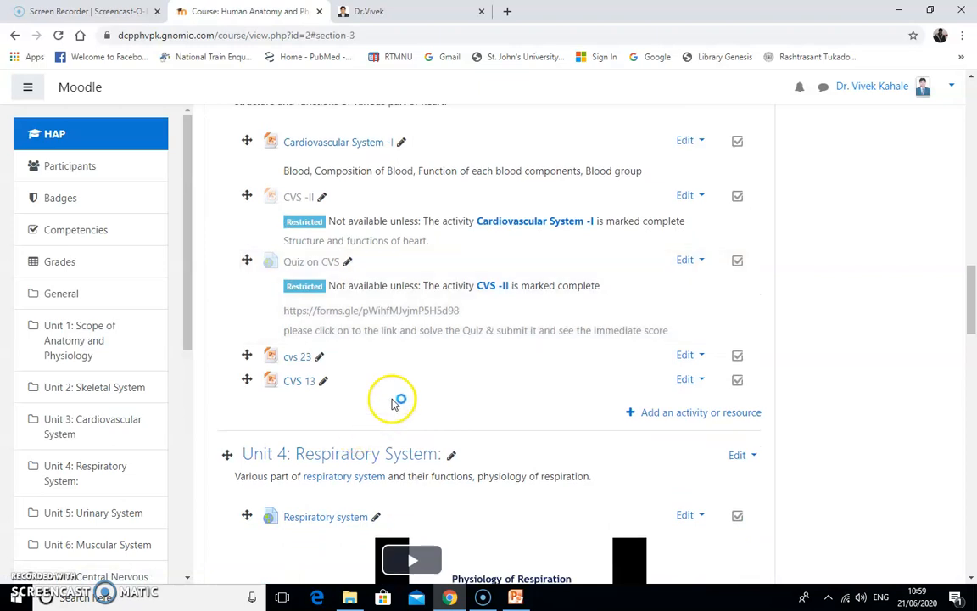
scroll(378, 356, up, 3)
scroll(424, 339, down, 1)
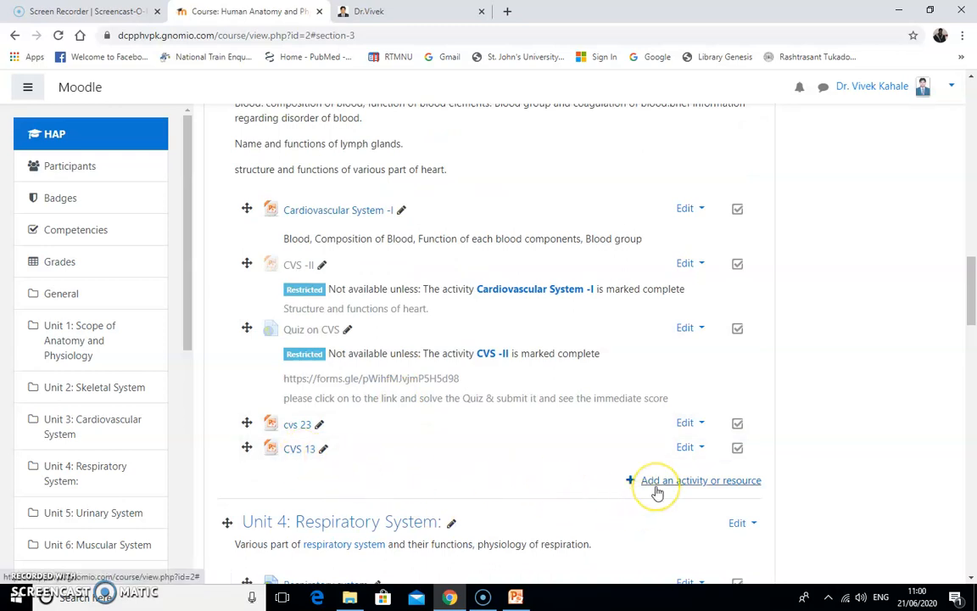
Add a URL resource to the course's General section and enter the teacher's first name as its name
scroll(525, 419, up, 3)
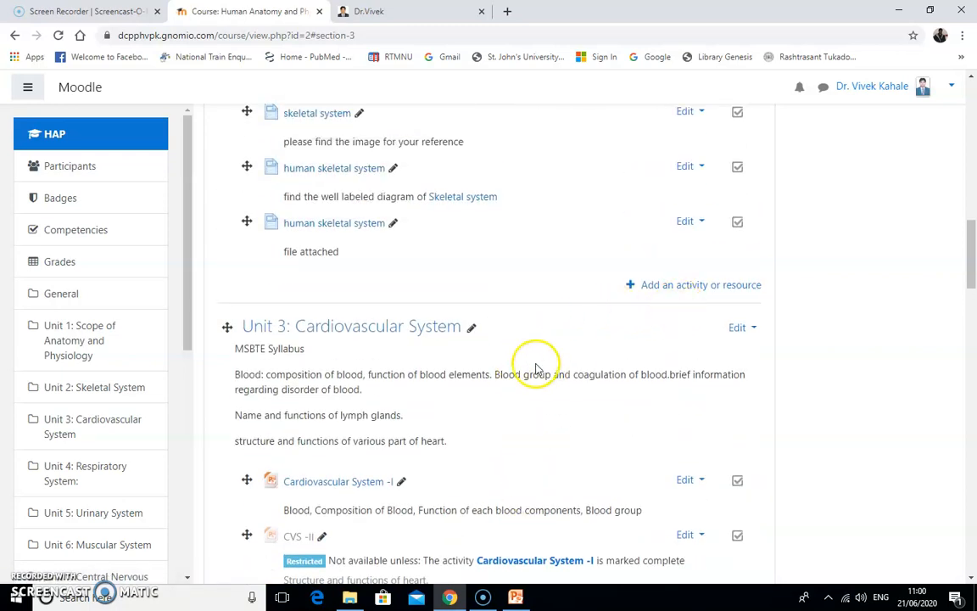
scroll(535, 371, up, 5)
scroll(536, 370, up, 5)
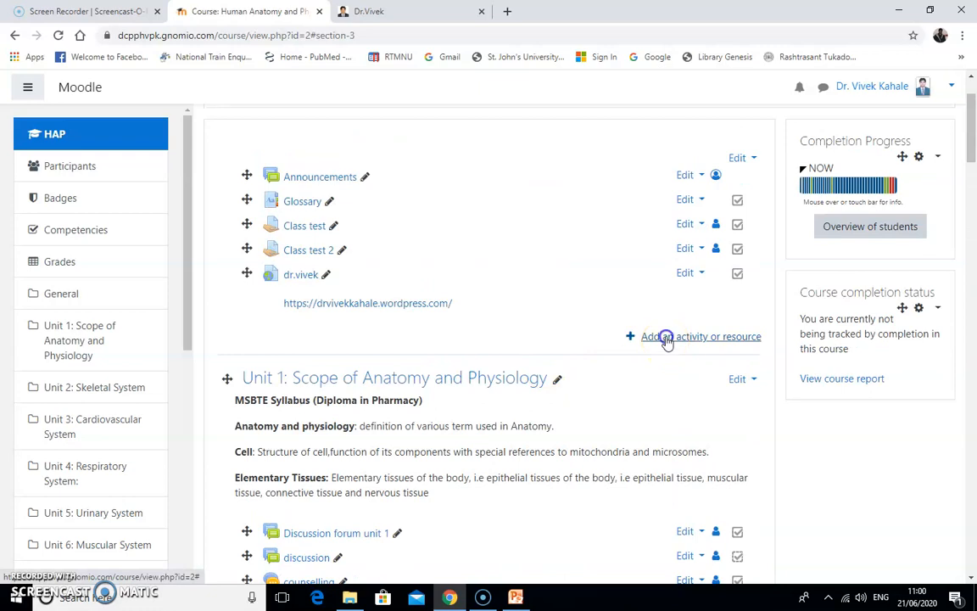
click(667, 338)
scroll(437, 406, down, 8)
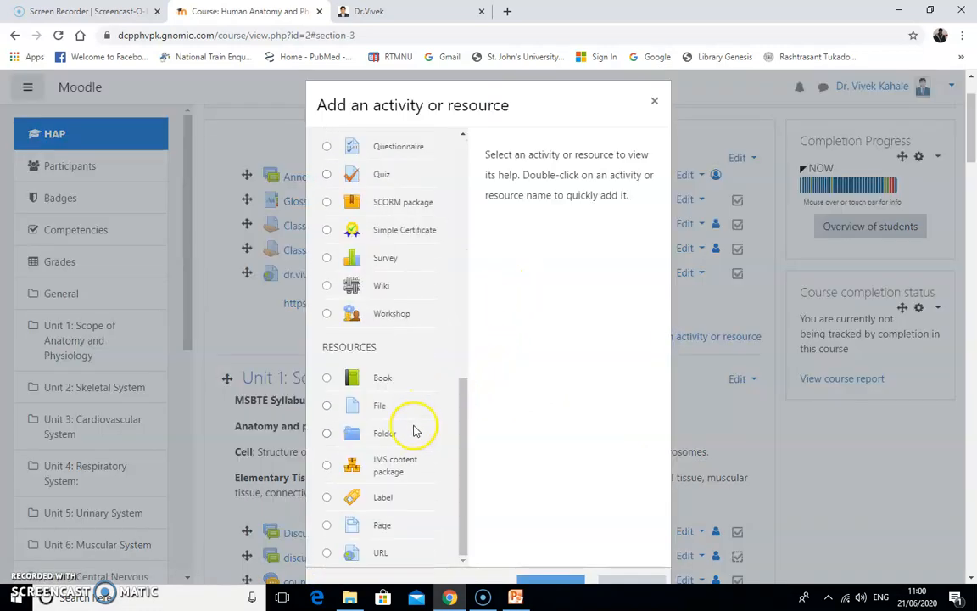
scroll(414, 431, down, 4)
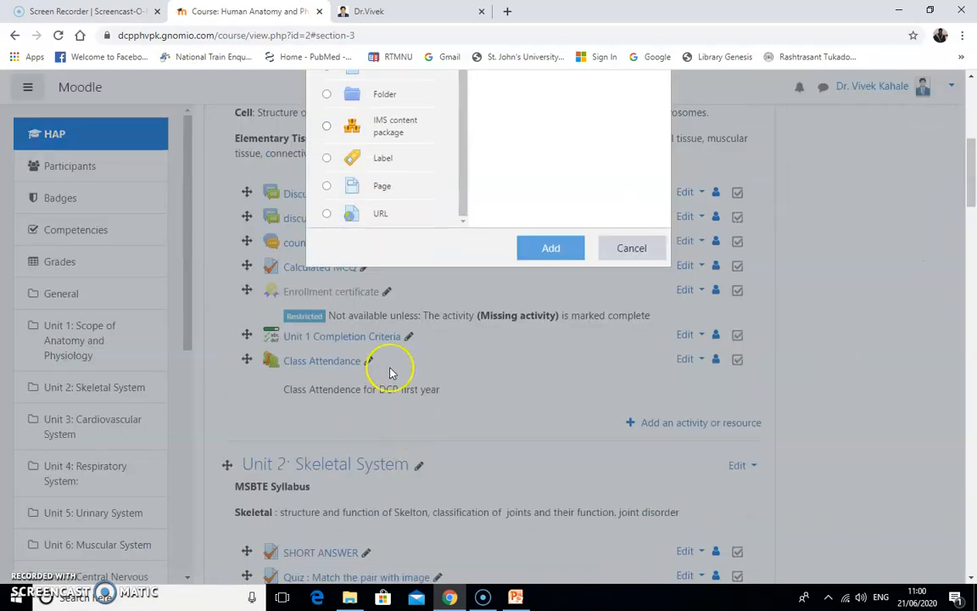
click(327, 215)
click(538, 248)
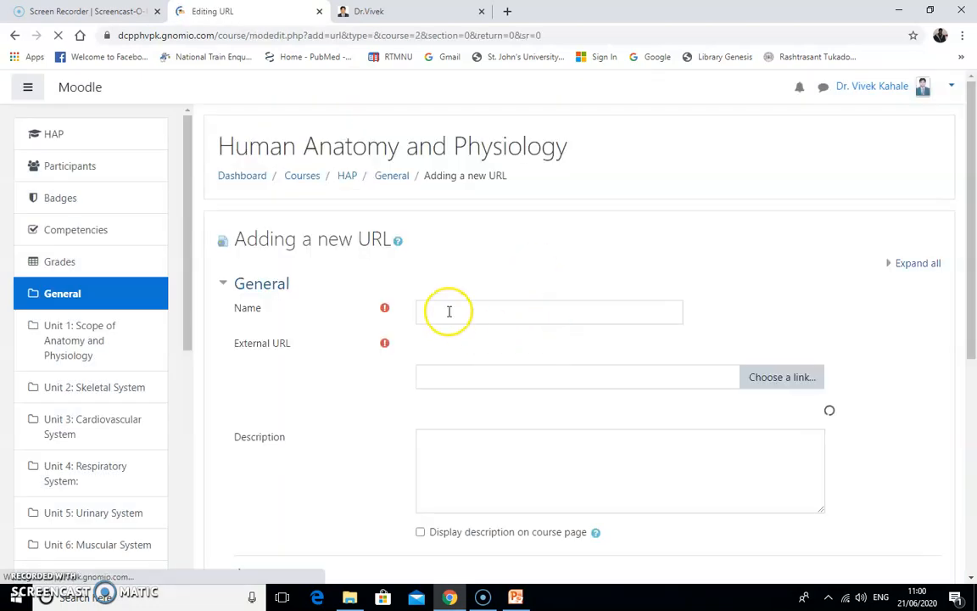
click(444, 308)
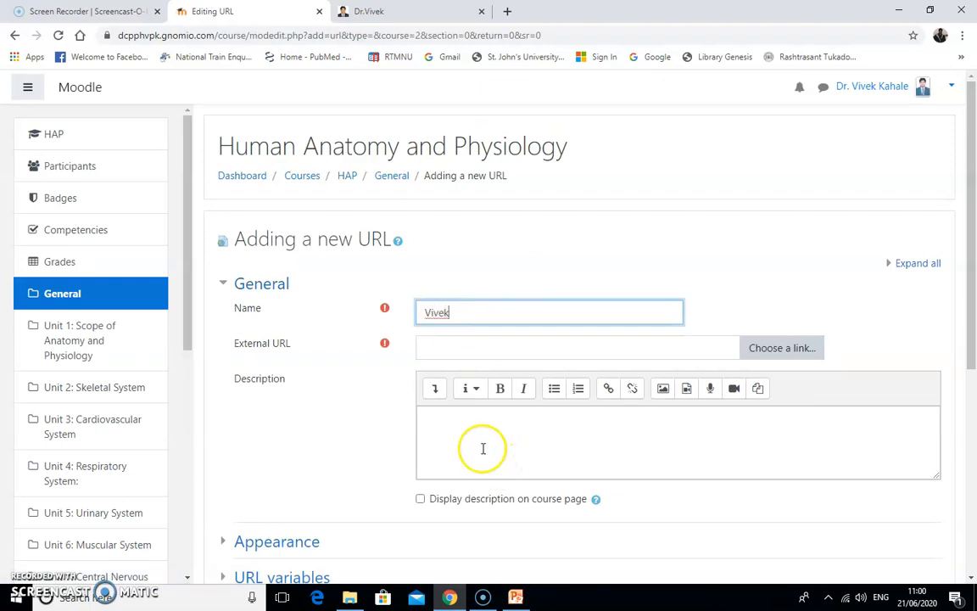
Copy the address of the teacher's WordPress site from its open page and paste it as the URL resource's external URL
click(425, 16)
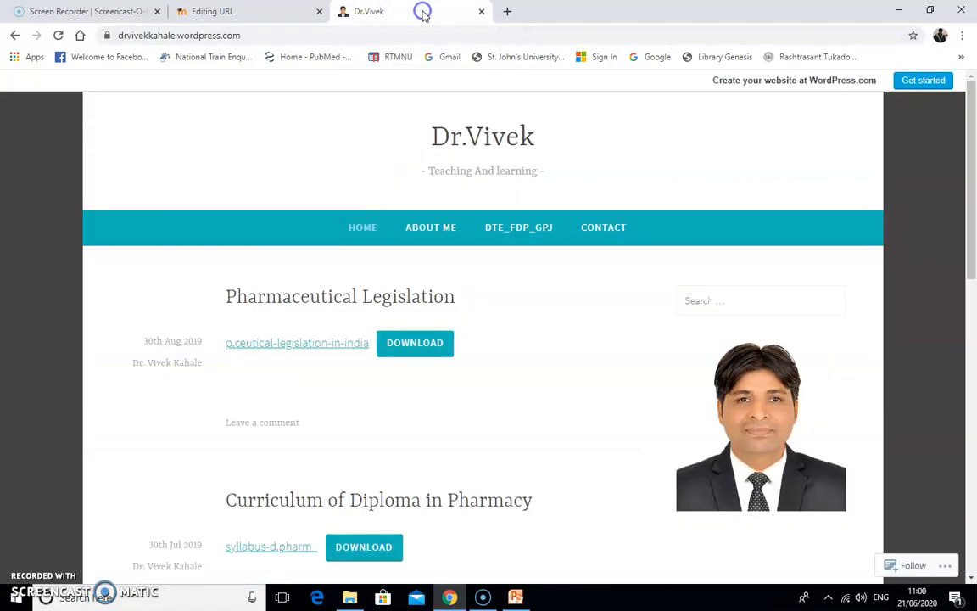
drag(119, 34, 225, 38)
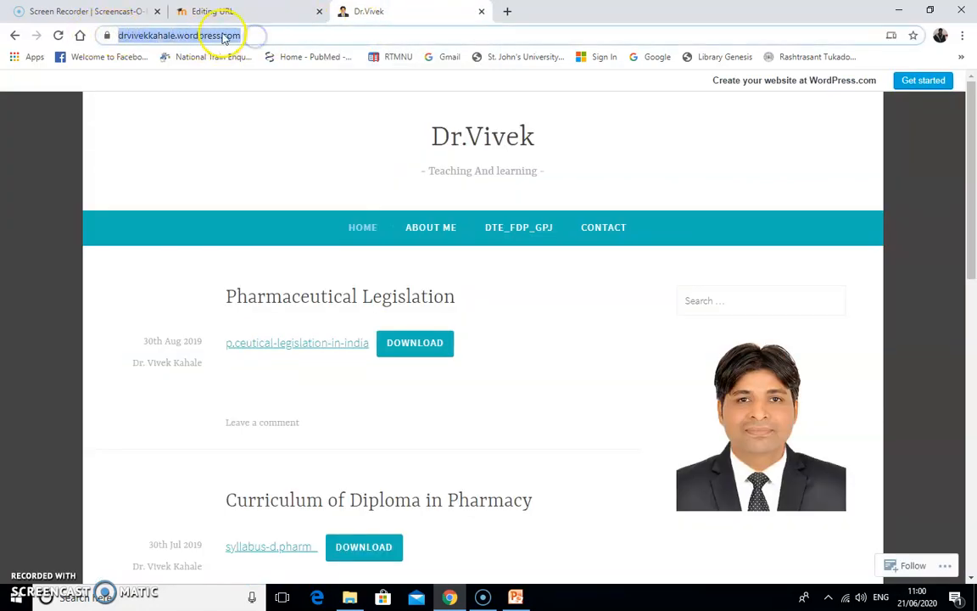
right_click(225, 38)
click(257, 104)
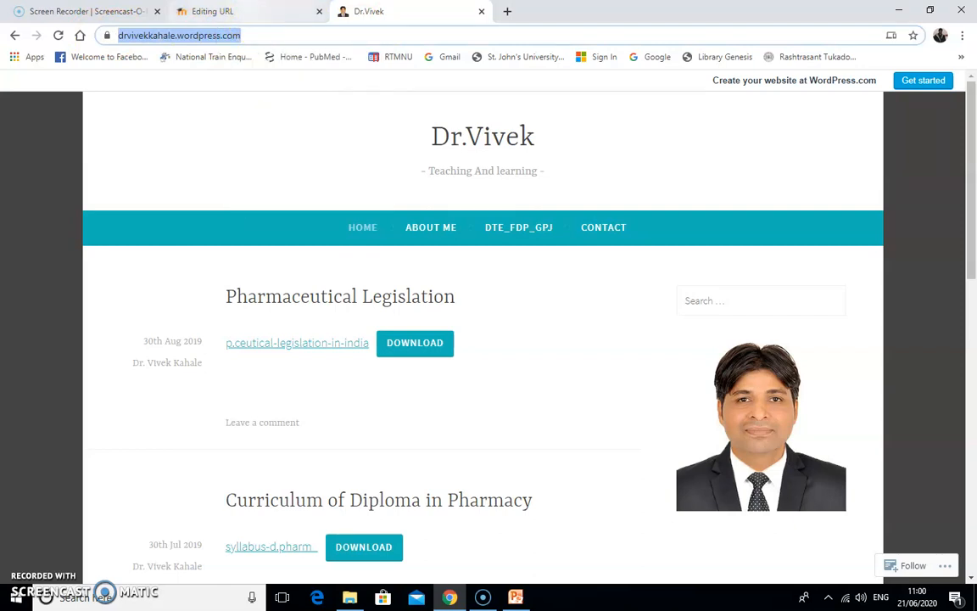
click(253, 16)
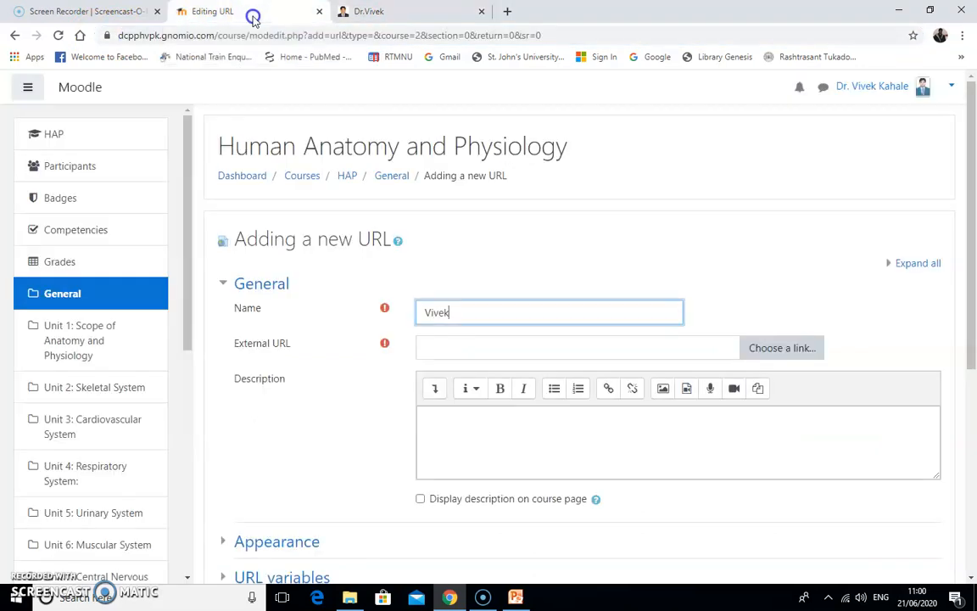
click(437, 352)
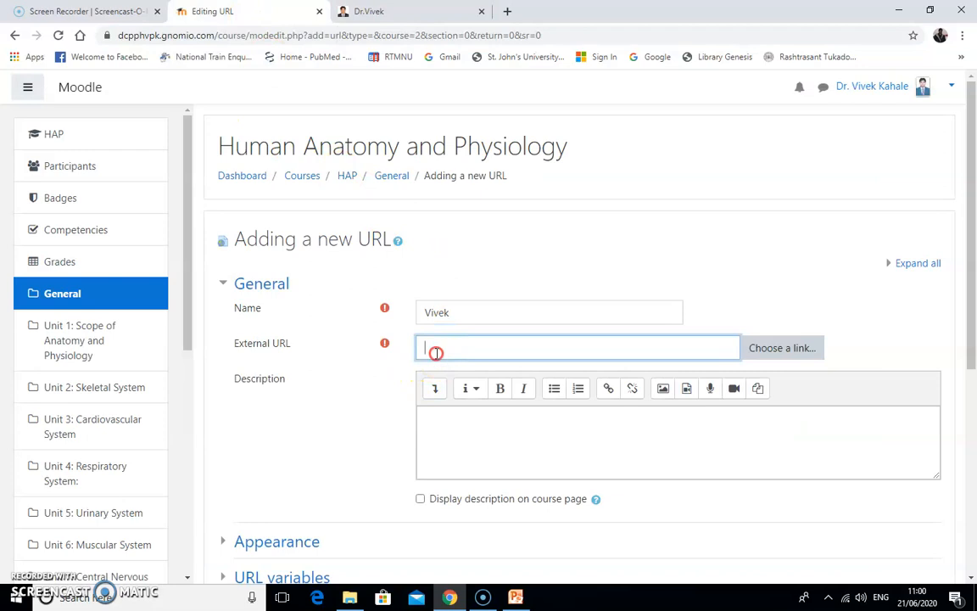
right_click(436, 352)
click(469, 439)
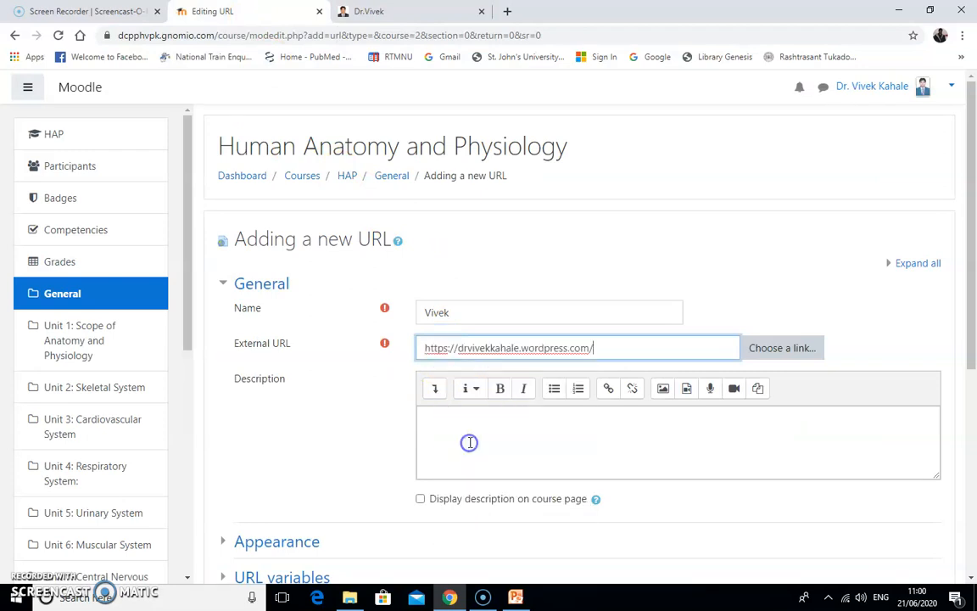
click(772, 357)
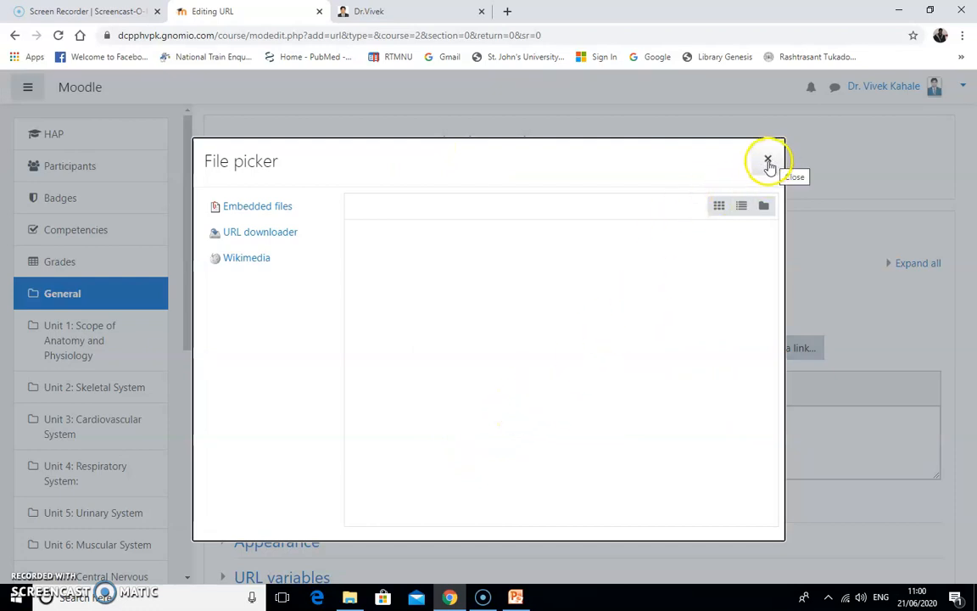
click(768, 162)
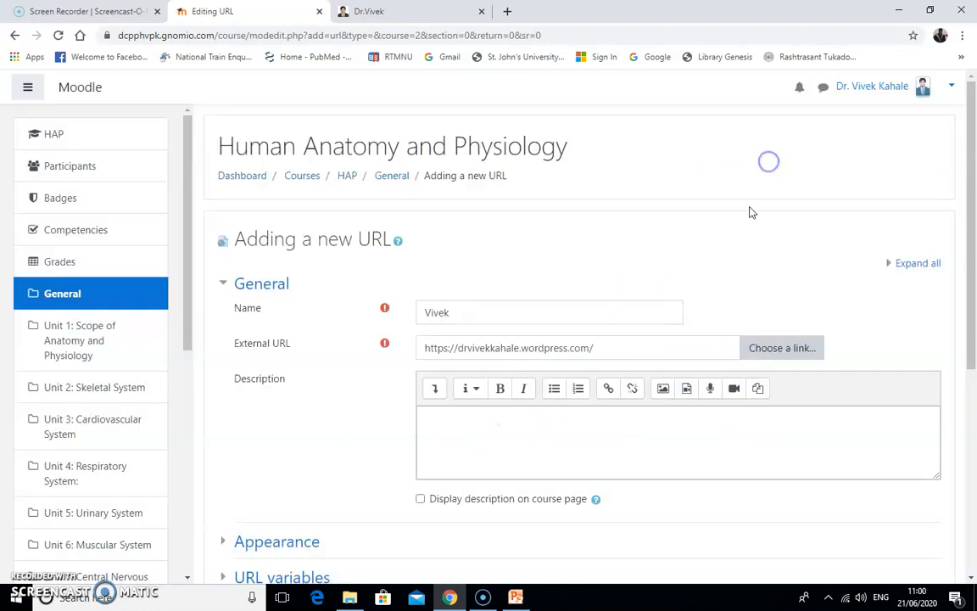
Insert a link to the teacher's WordPress site in the URL resource's description, without opening in a new window
click(607, 389)
click(394, 328)
click(411, 360)
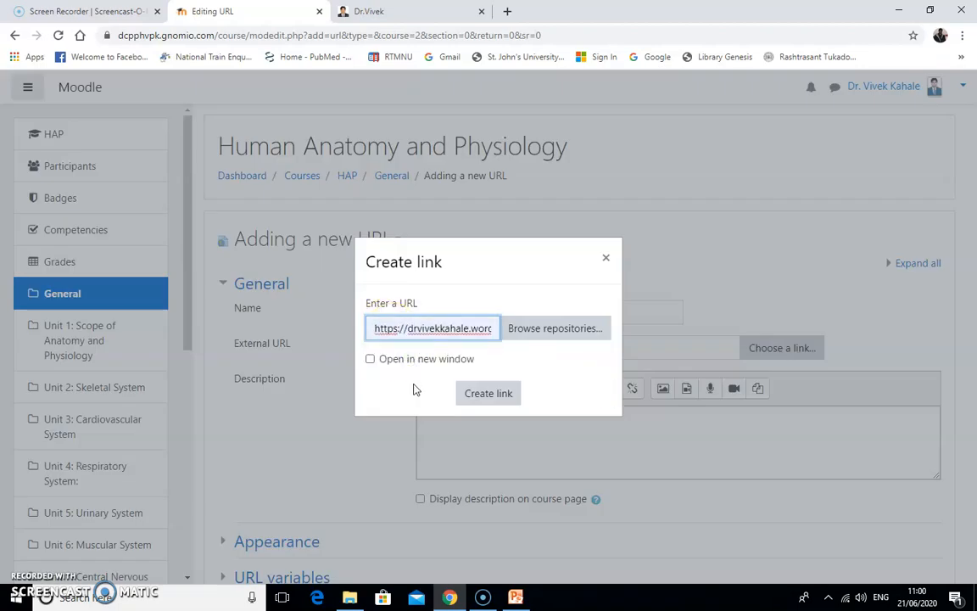
click(492, 401)
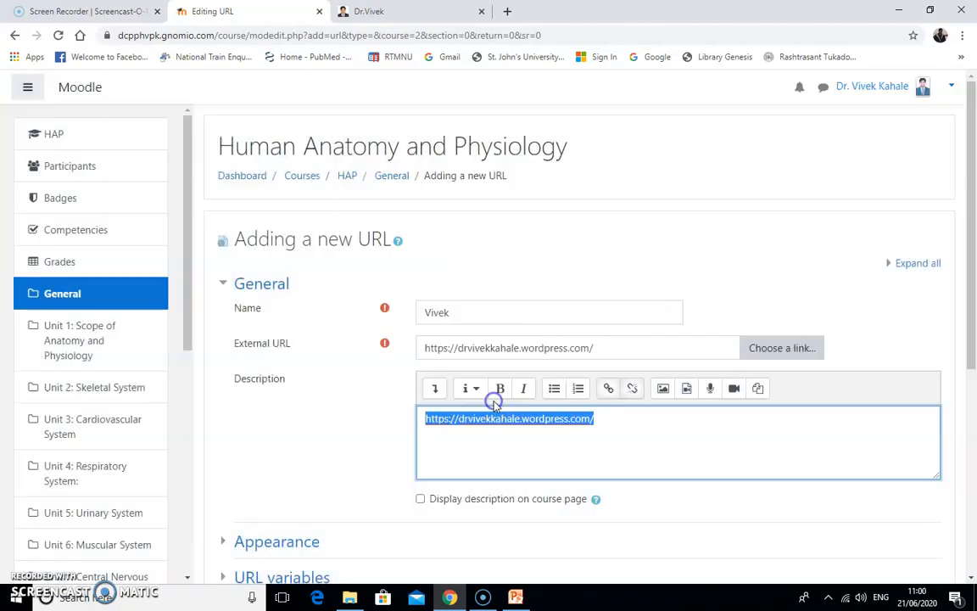
Enable displaying the description on the course page, then save the URL resource and return to the course
scroll(489, 458, down, 1)
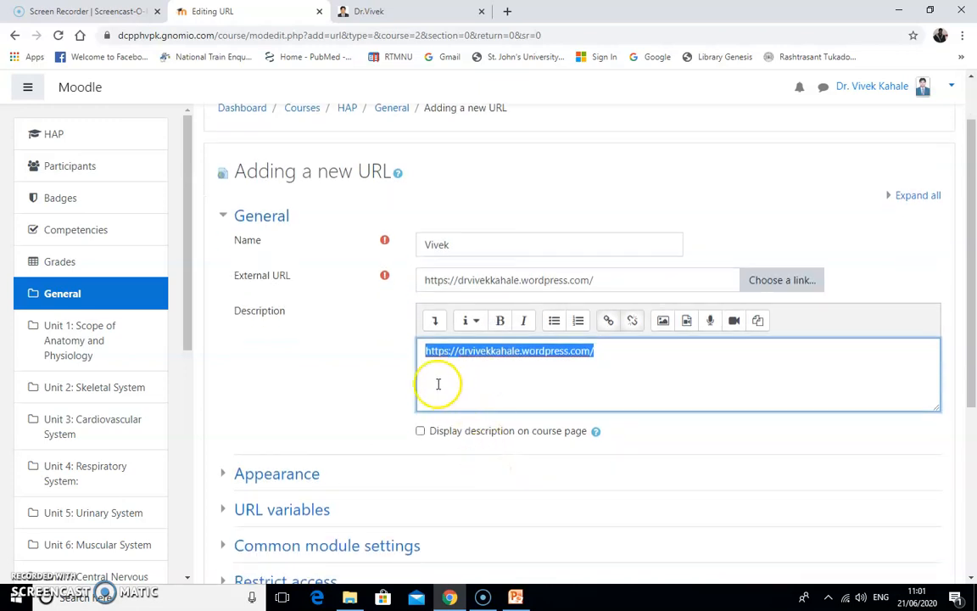
click(420, 432)
scroll(515, 454, down, 3)
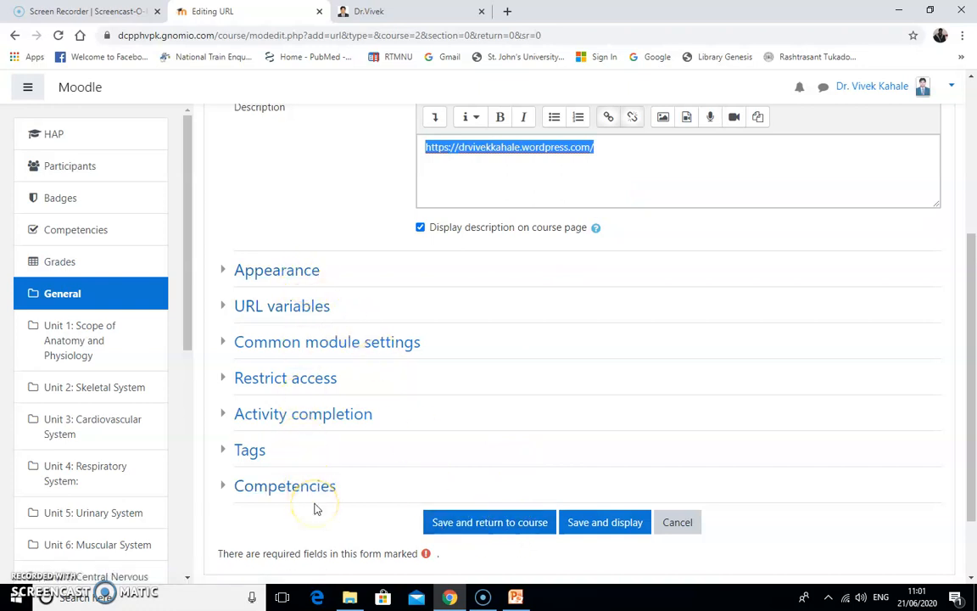
click(516, 532)
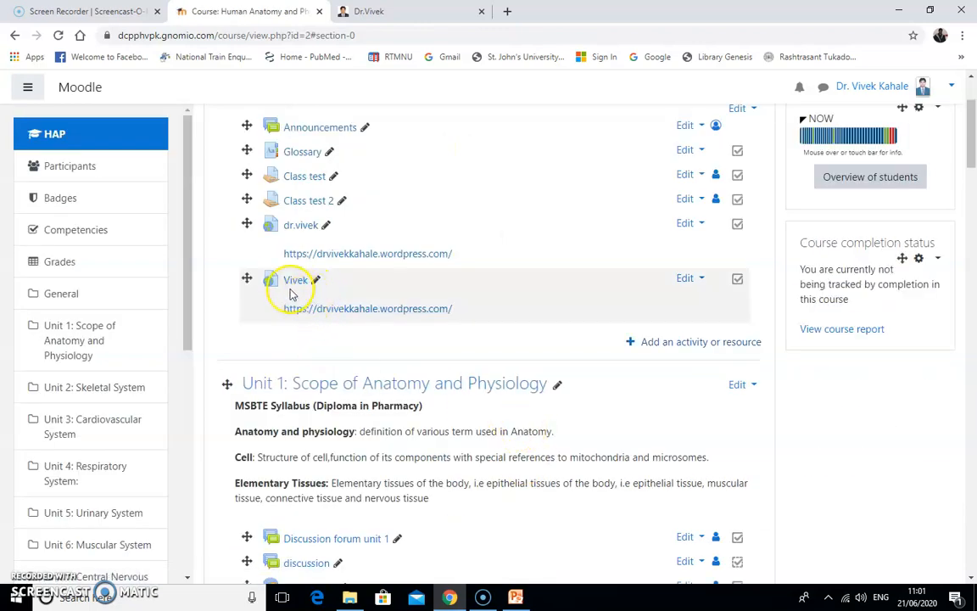
Open the website link under the new URL resource in the General section and look through the site
click(353, 318)
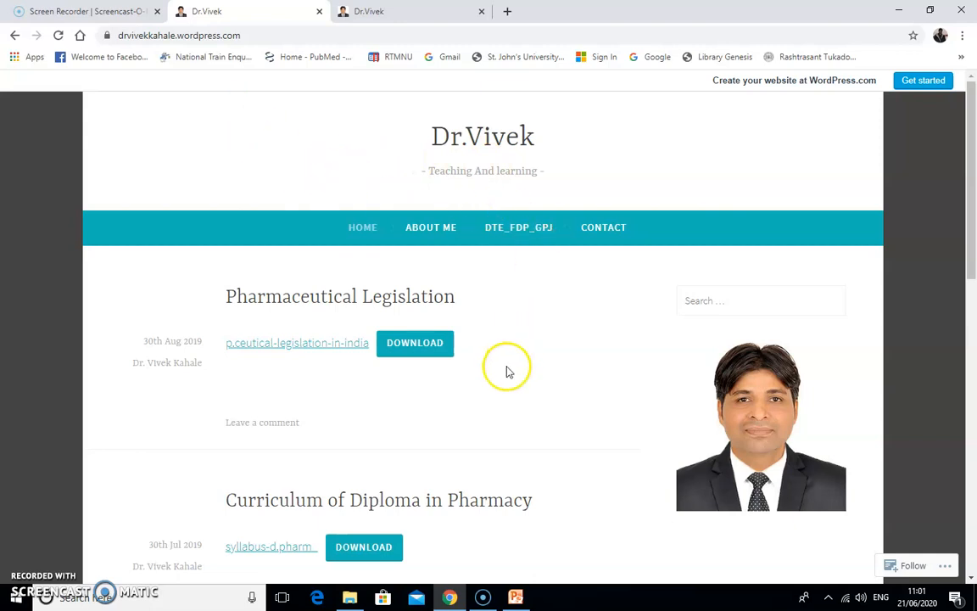
scroll(507, 372, down, 2)
scroll(507, 373, down, 3)
scroll(505, 376, up, 3)
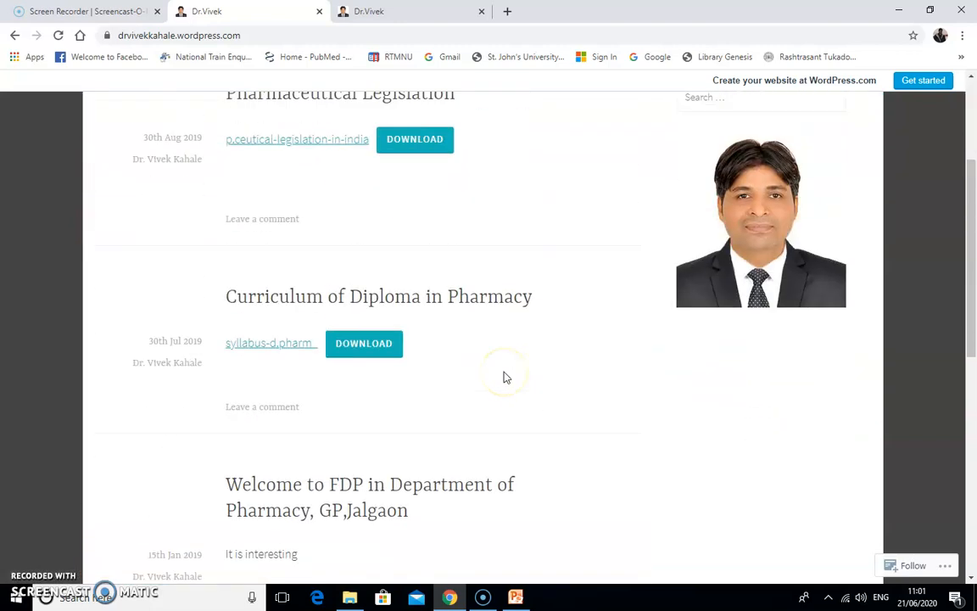
scroll(504, 365, up, 2)
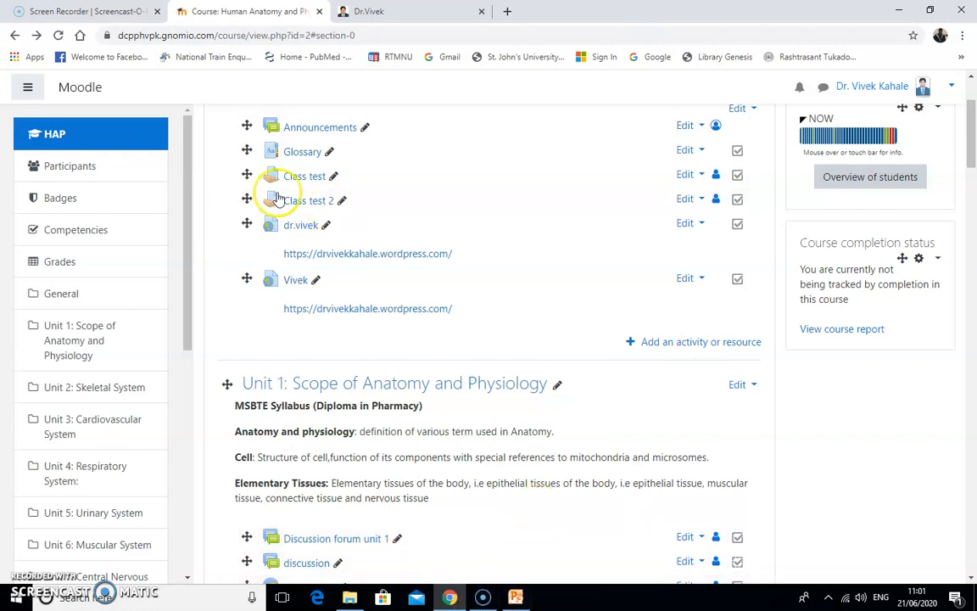
Switch to the Add resources presentation in PowerPoint and select the closing "Thank you" slide
click(514, 599)
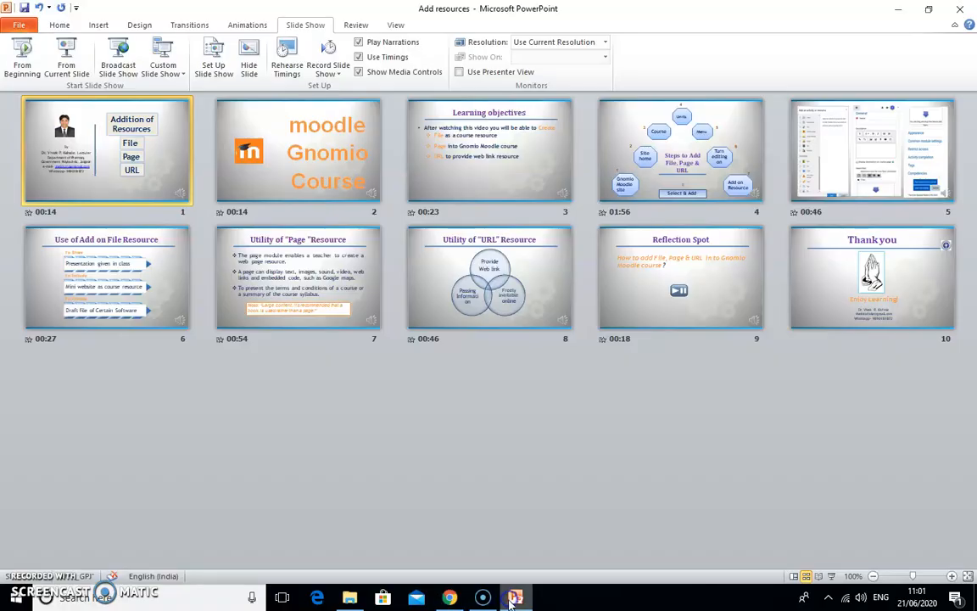
click(913, 276)
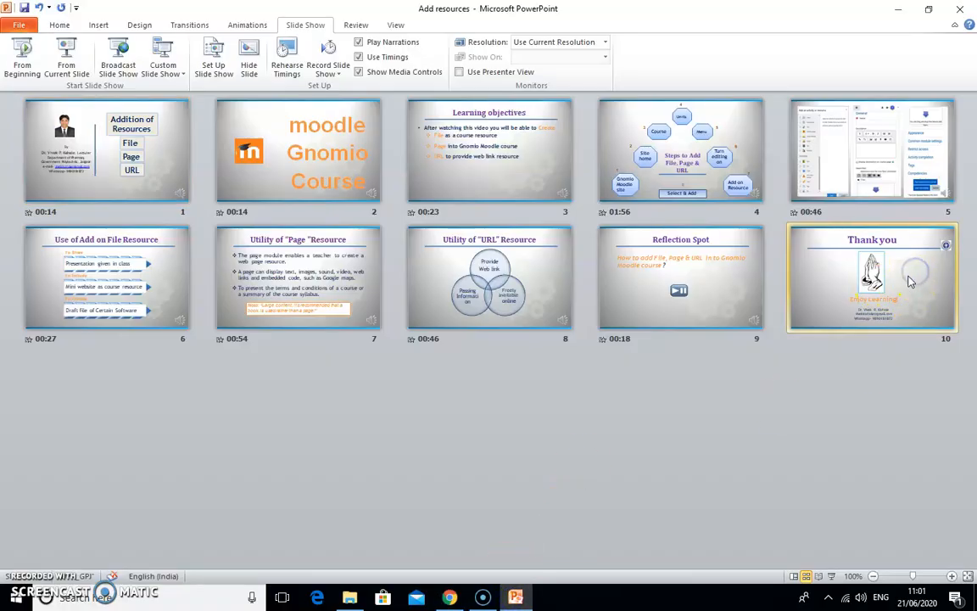